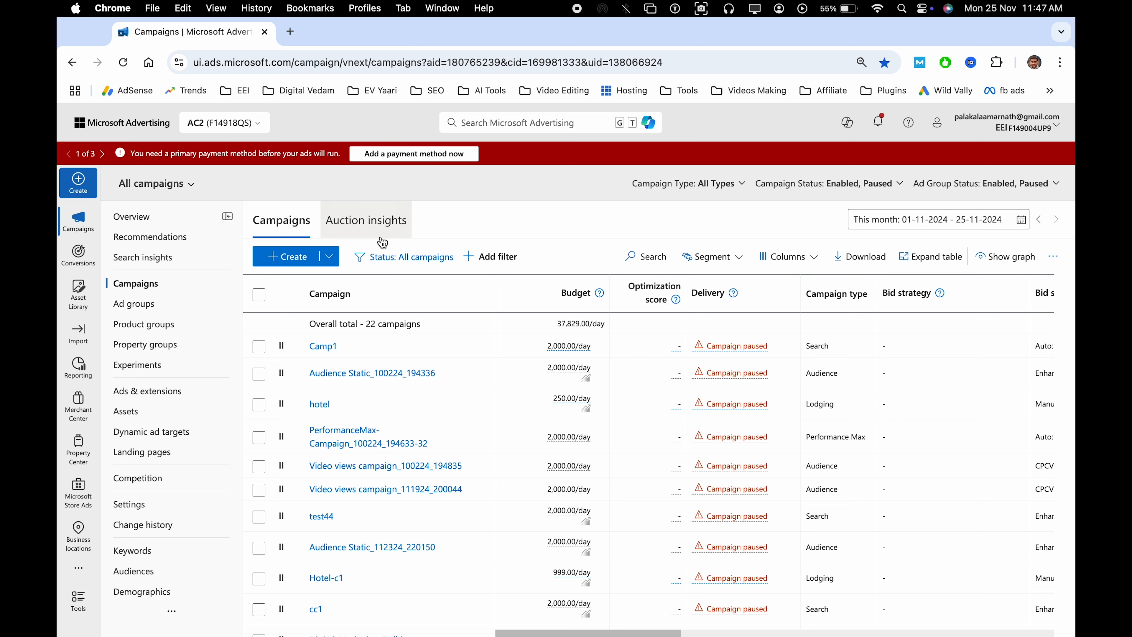
# Start a new campaign, skip the goal selection, and choose Lodging as the campaign type
pyautogui.click(276, 267)
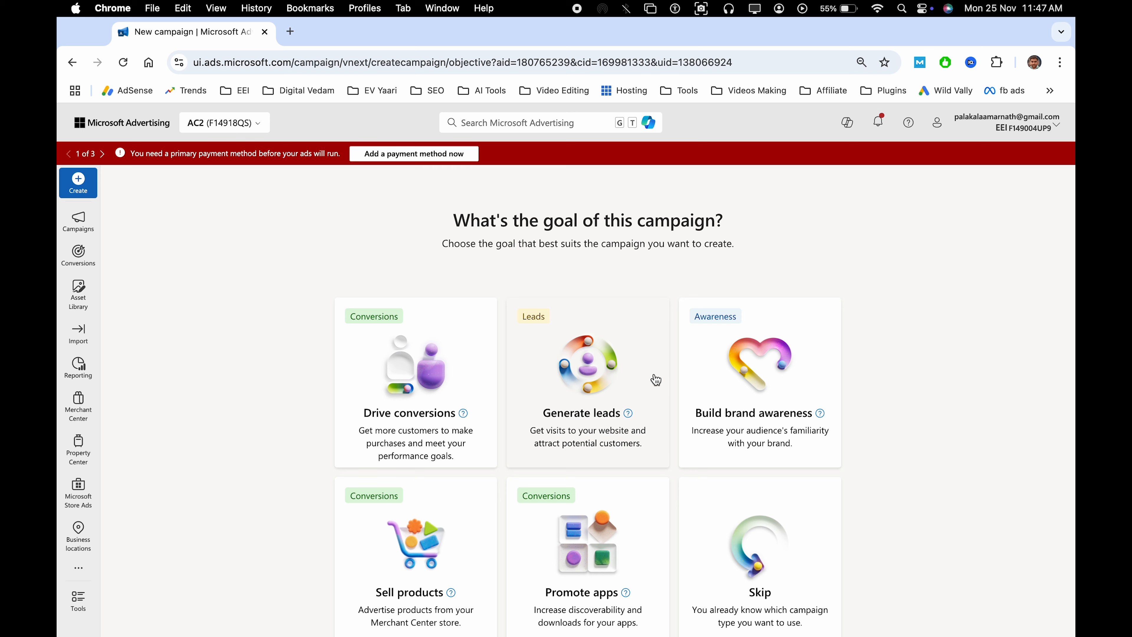
pyautogui.scroll(-1, 643, 515)
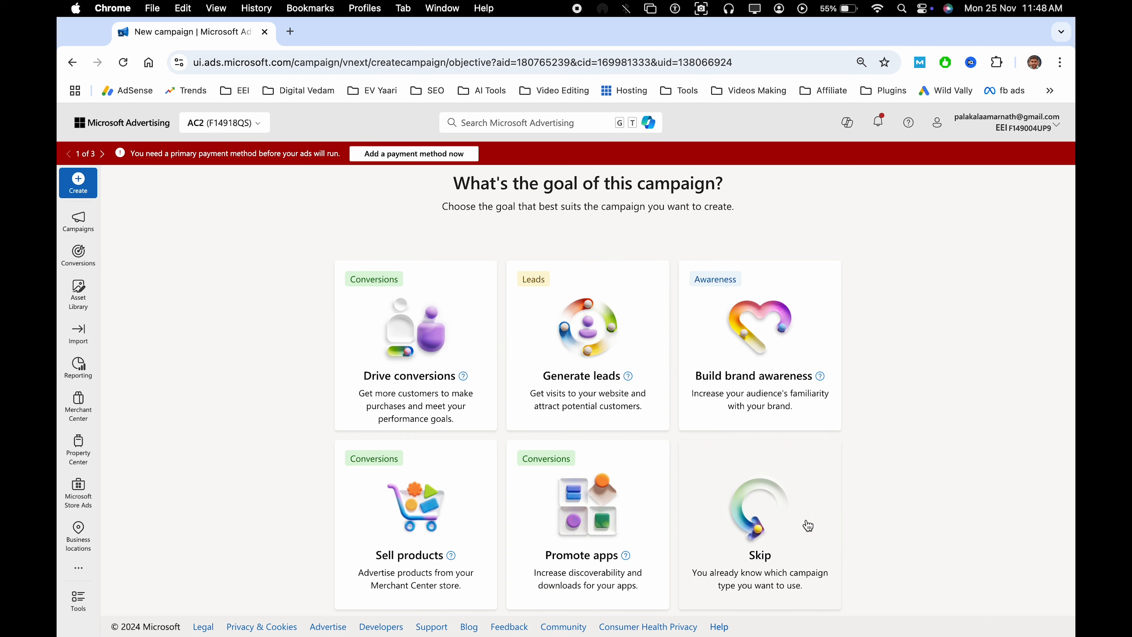
pyautogui.click(800, 526)
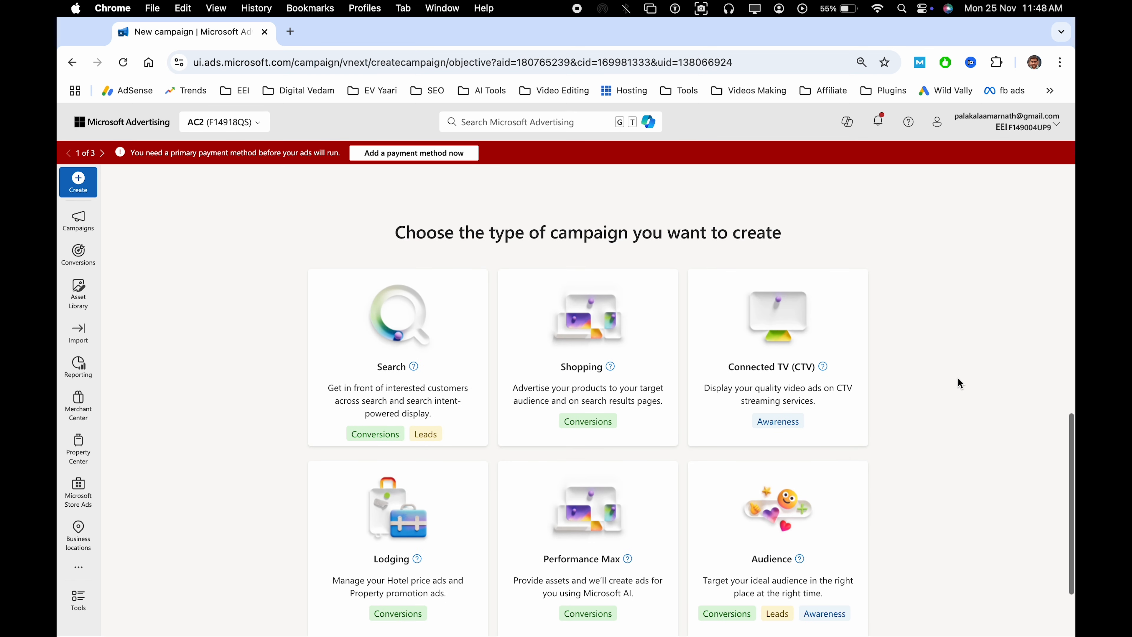
pyautogui.scroll(-1, 960, 383)
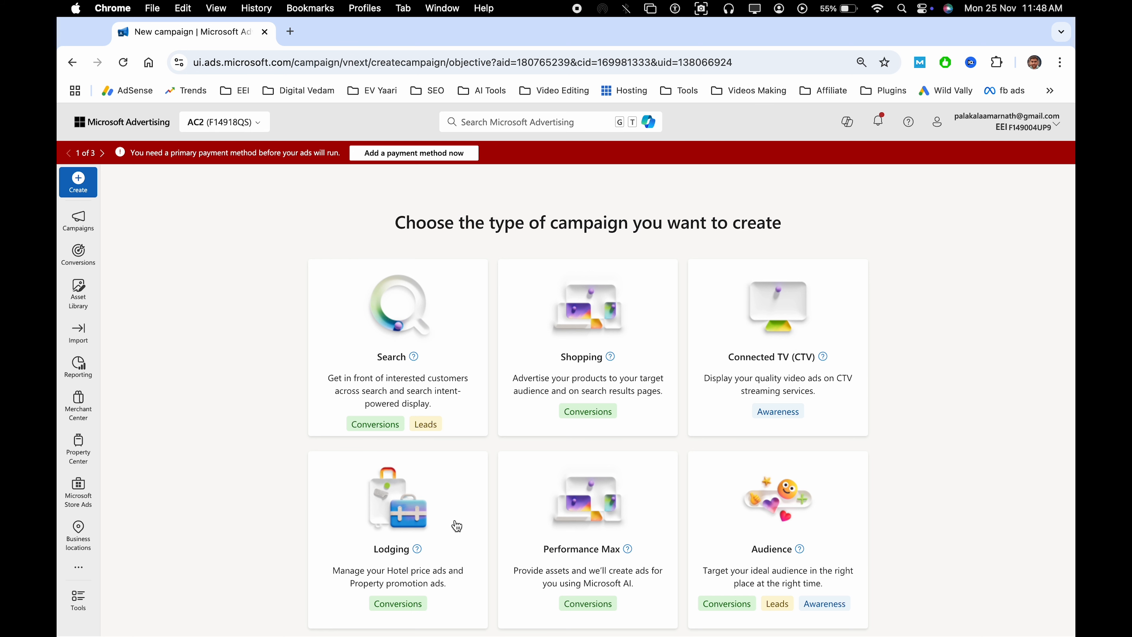
pyautogui.scroll(-3, 456, 526)
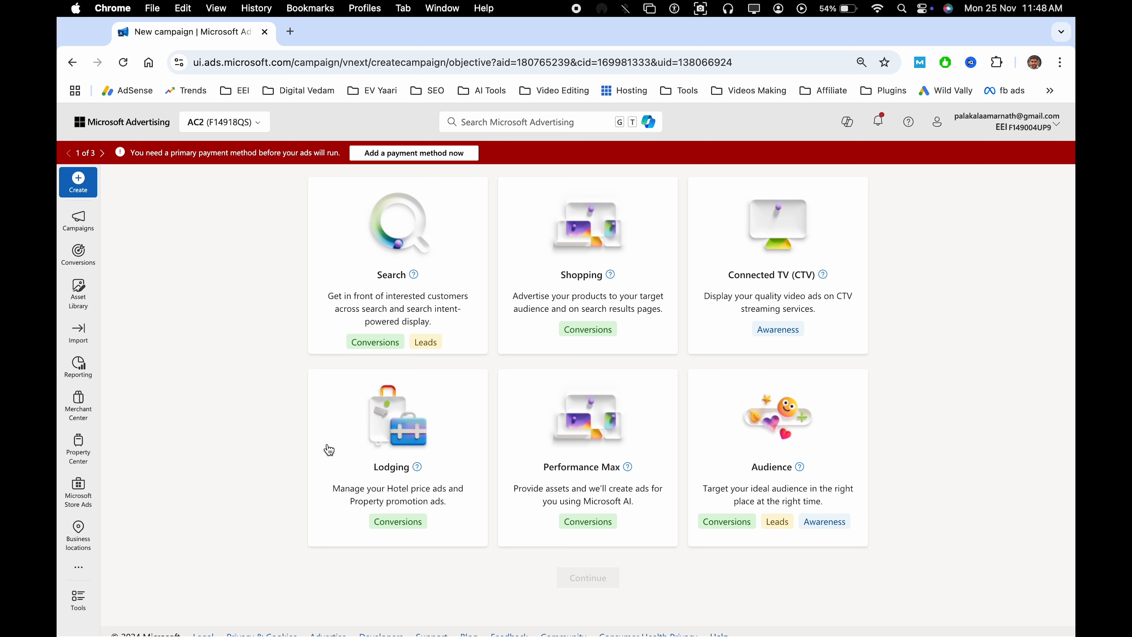
pyautogui.scroll(3, 427, 437)
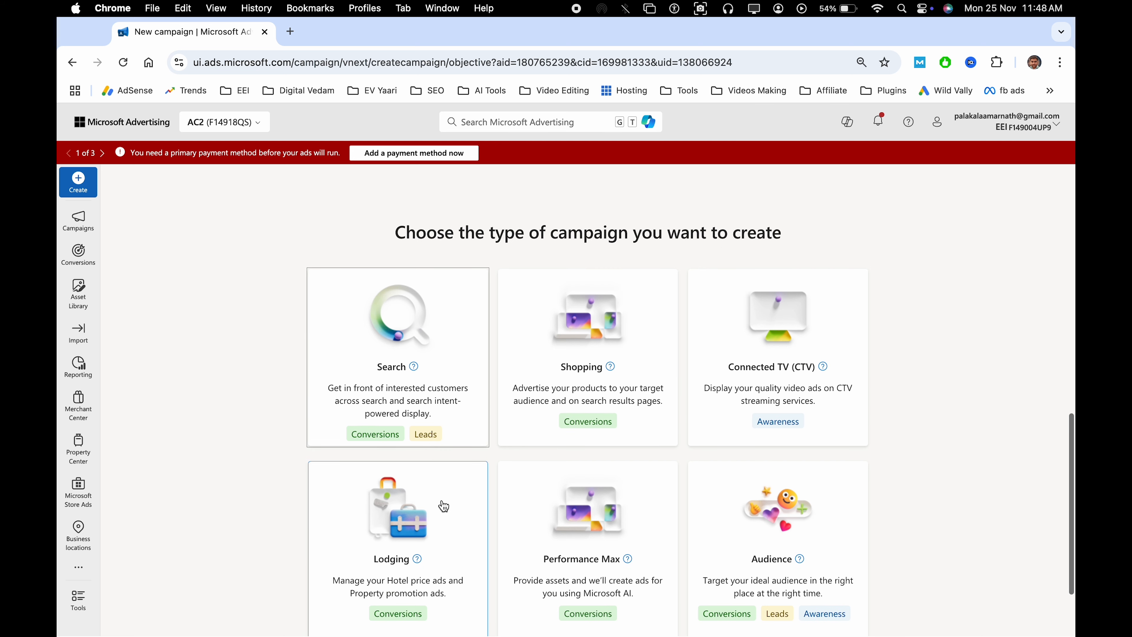
pyautogui.scroll(-3, 443, 506)
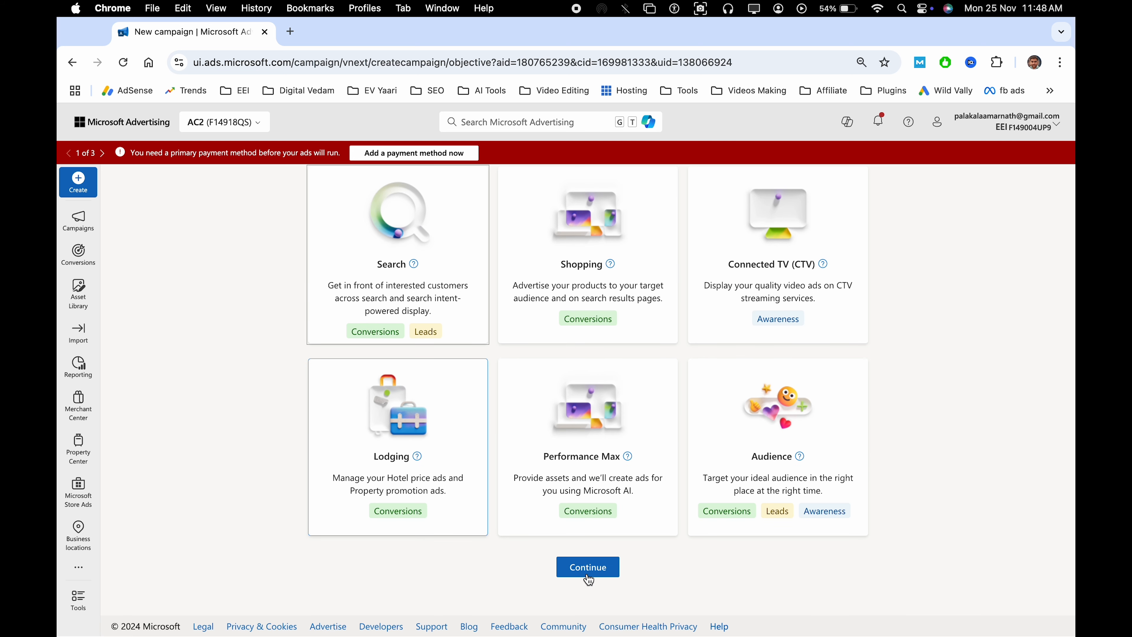
pyautogui.click(601, 573)
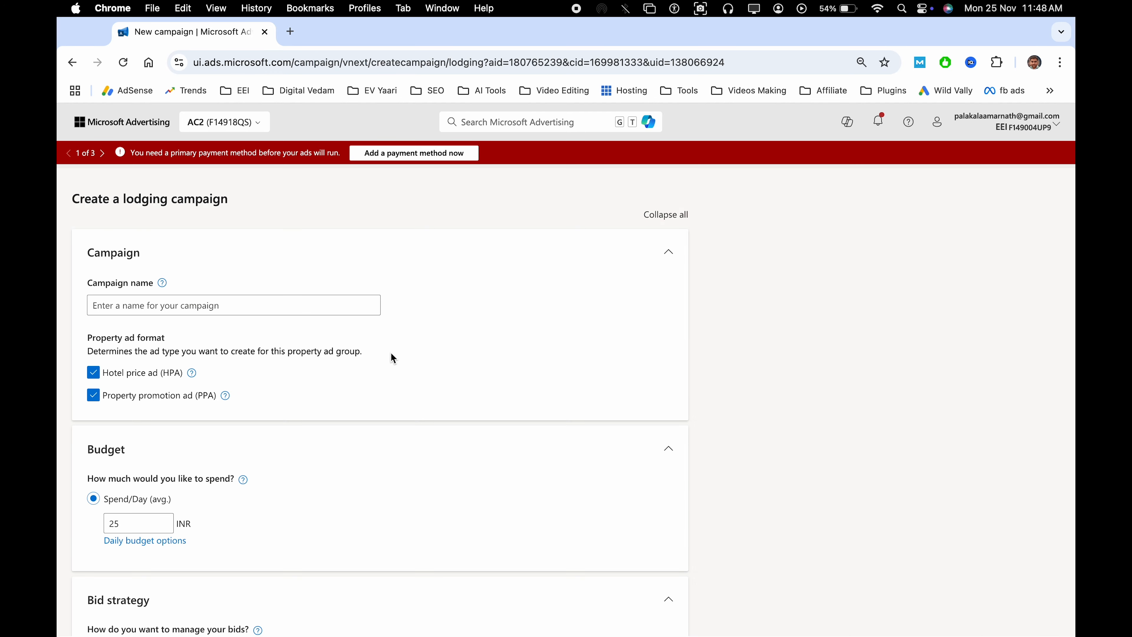
# Name the lodging campaign Lodging-C1
pyautogui.click(235, 302)
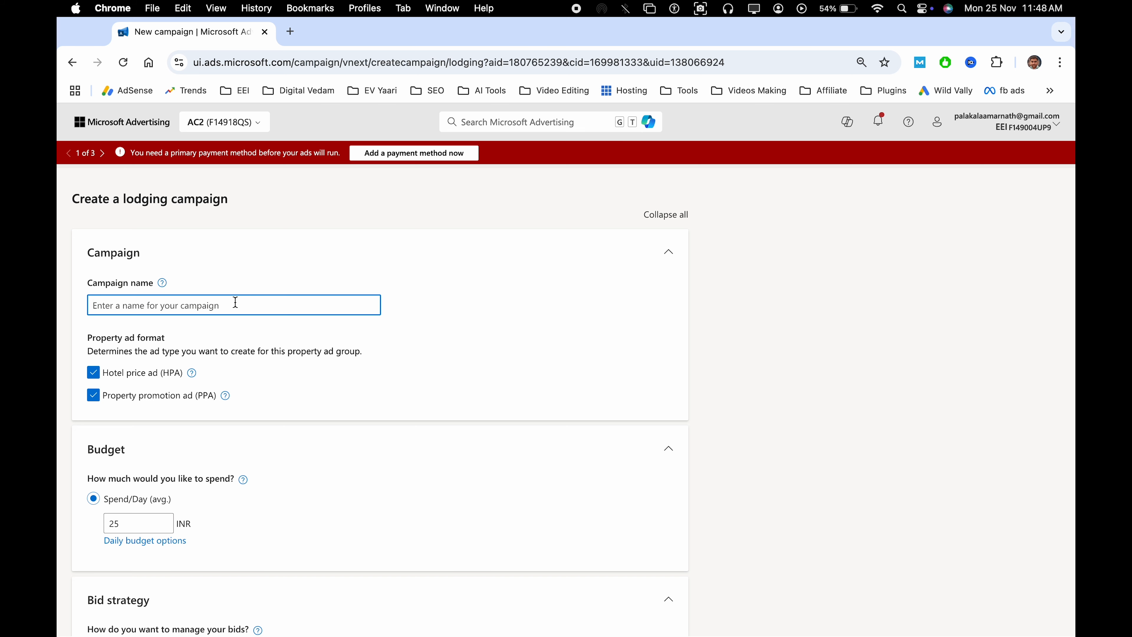
pyautogui.write('Lodging')
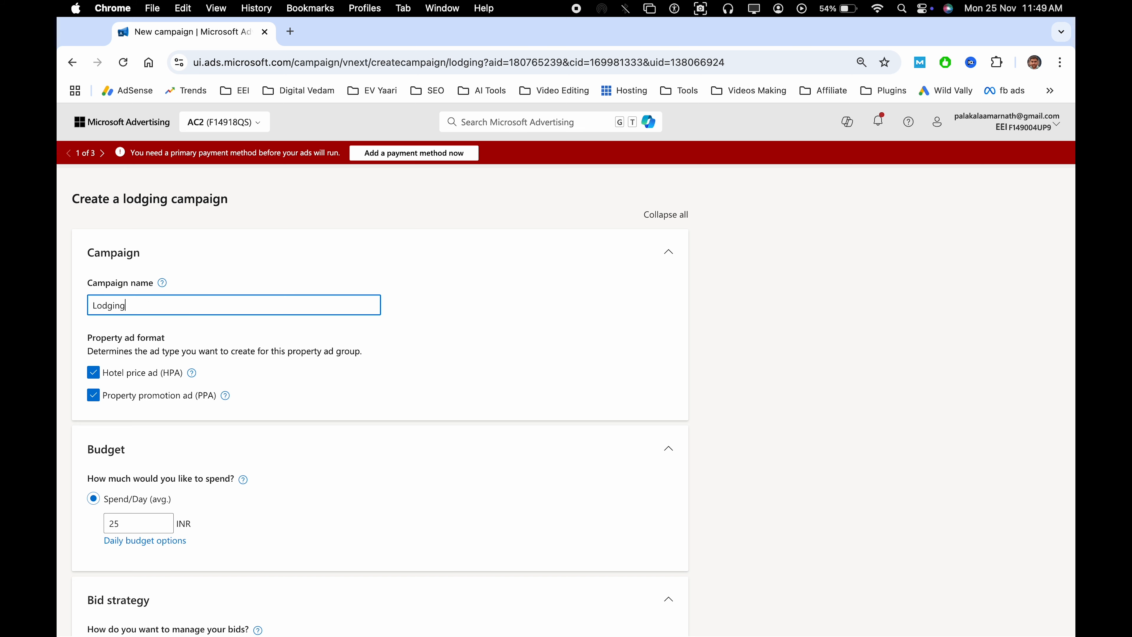
pyautogui.write('-C1')
pyautogui.click(475, 323)
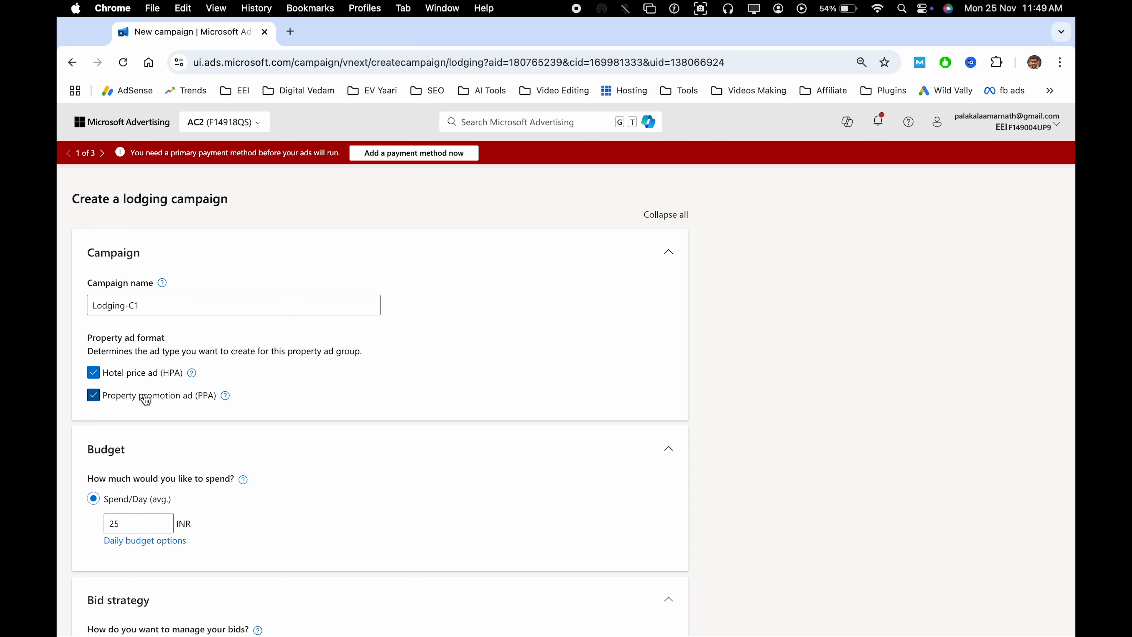
# Read the help on both property ad formats, then deselect Property promotion ad (PPA) so only Hotel price ad (HPA) is used
pyautogui.click(191, 373)
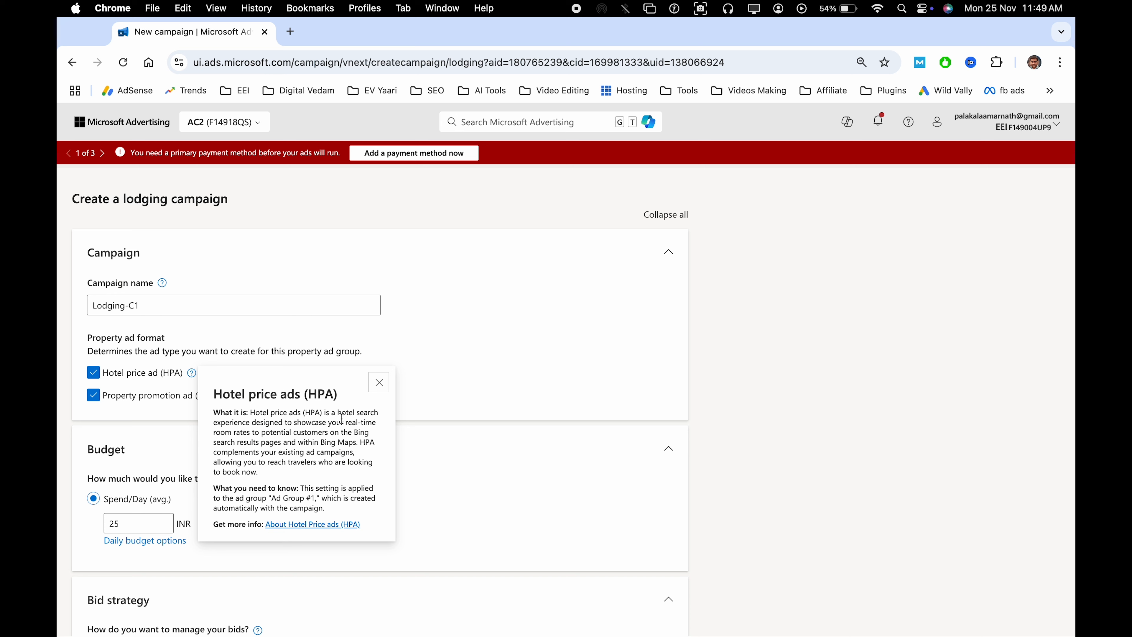
pyautogui.click(454, 418)
pyautogui.click(226, 397)
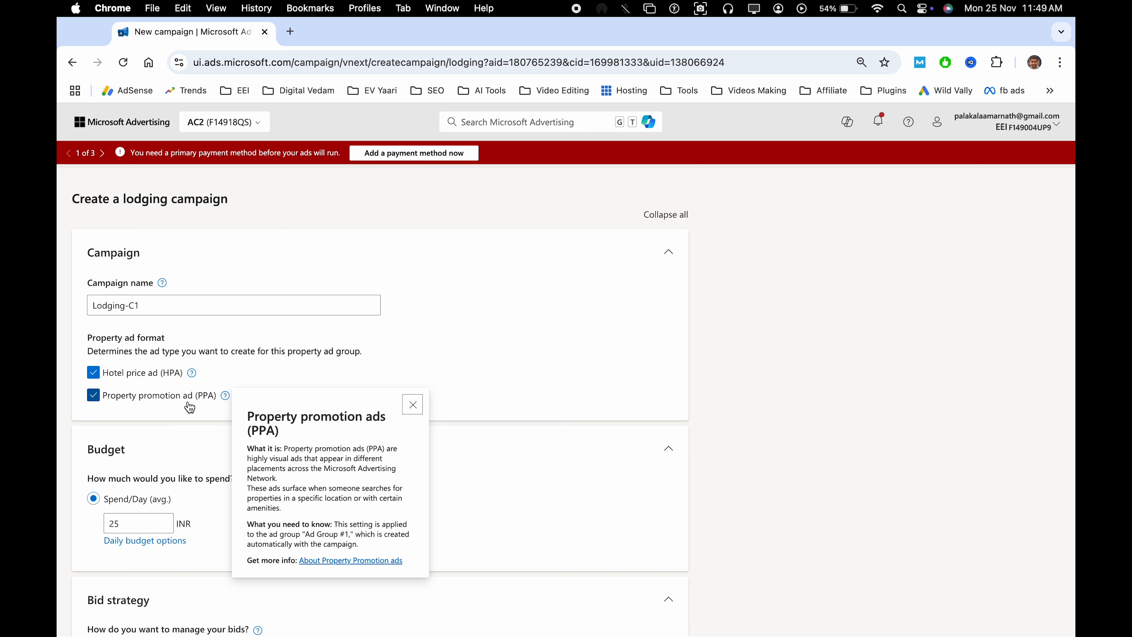
pyautogui.click(412, 404)
pyautogui.click(94, 395)
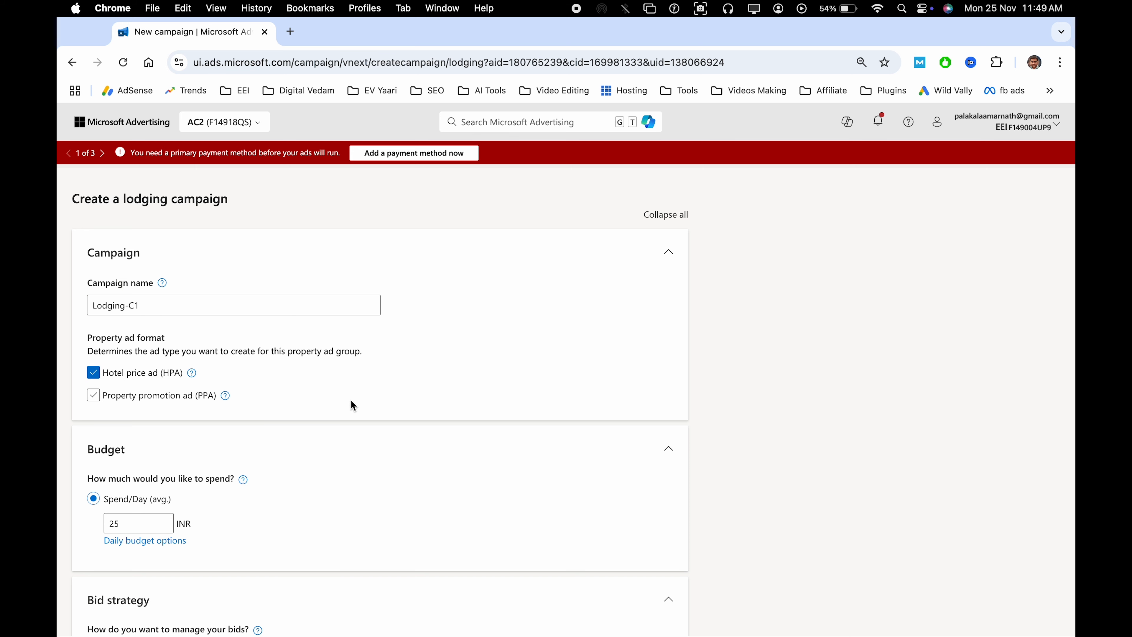
# Set the campaign's average daily spend to 500 INR
pyautogui.scroll(-5, 351, 406)
pyautogui.click(132, 414)
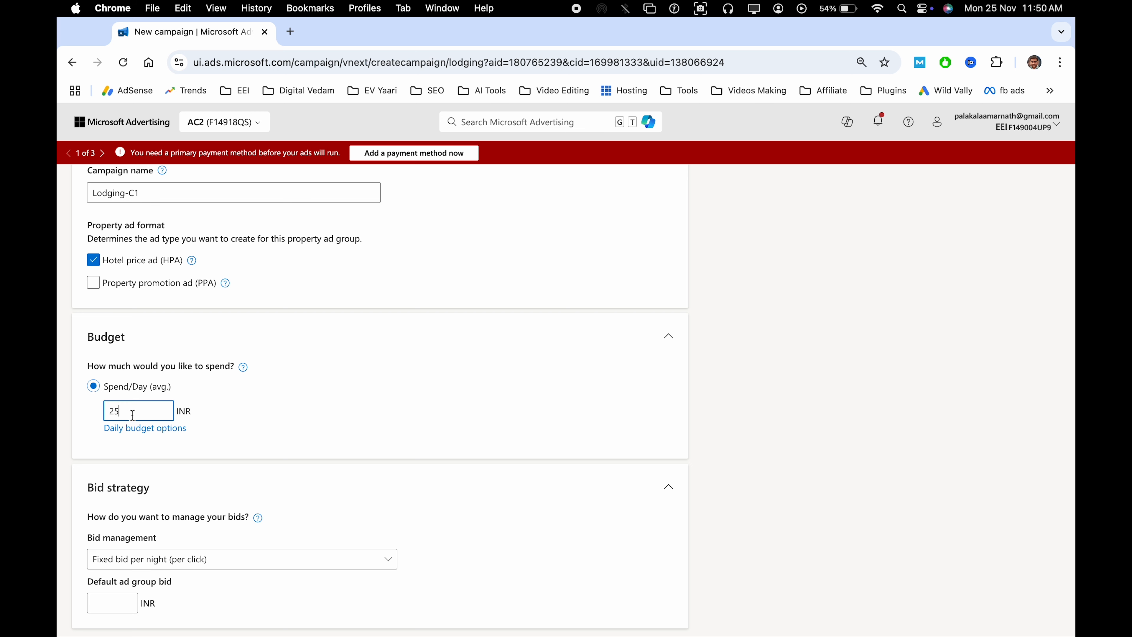
pyautogui.doubleClick(133, 414)
pyautogui.write('500')
pyautogui.click(304, 416)
# Set bid management to Fixed bid per night (per click) with a default ad group bid of 45 INR
pyautogui.scroll(-5, 381, 427)
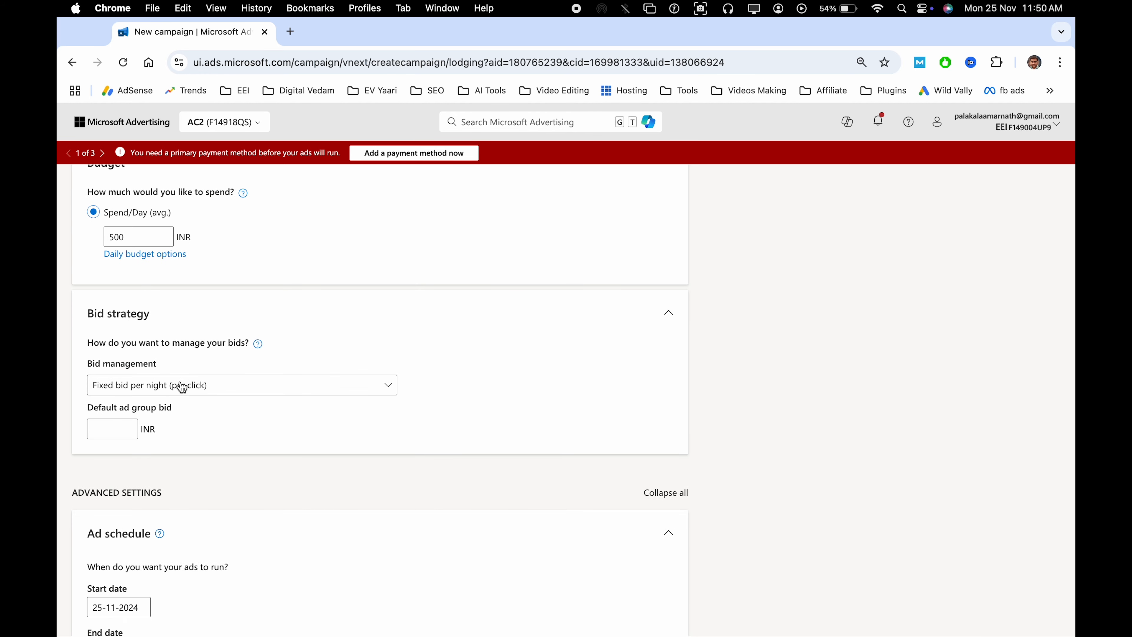
pyautogui.click(159, 388)
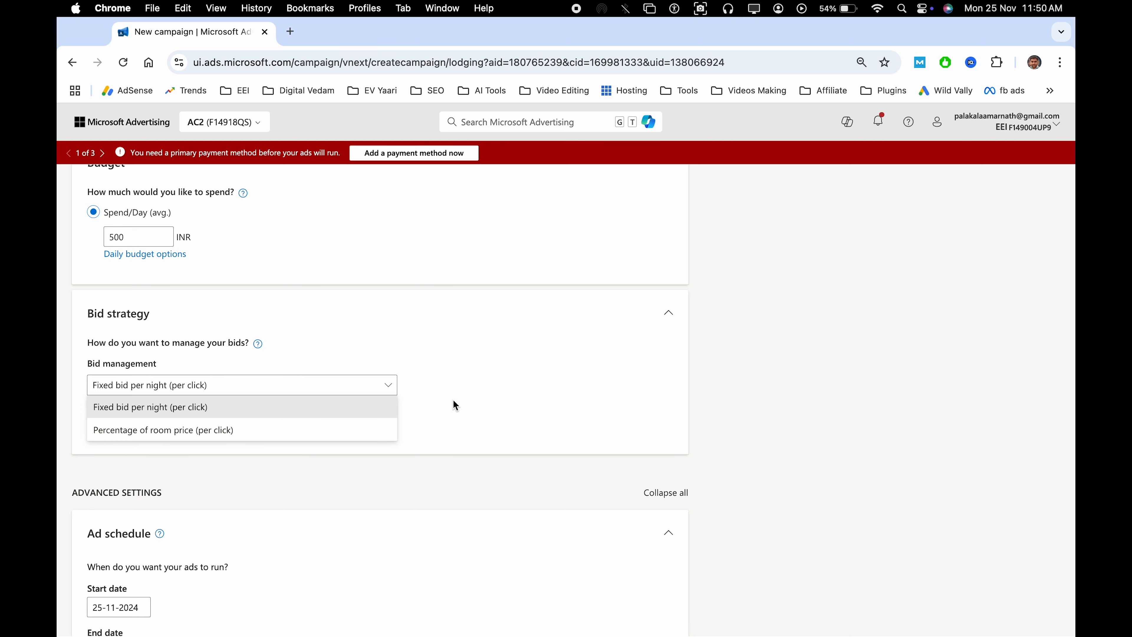
pyautogui.click(142, 408)
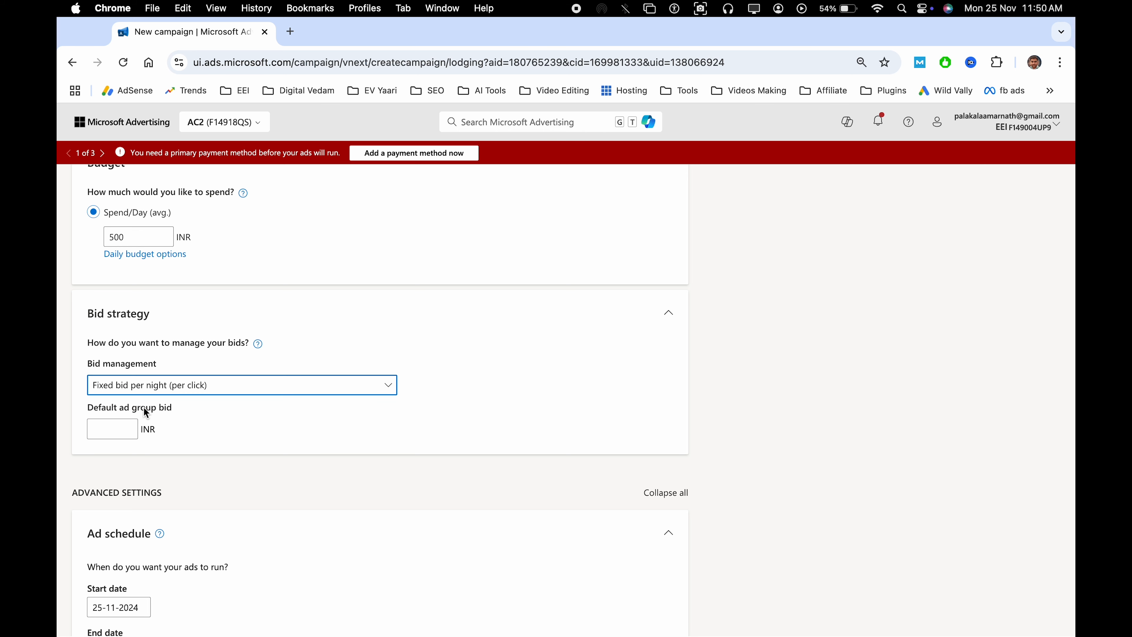
pyautogui.click(110, 423)
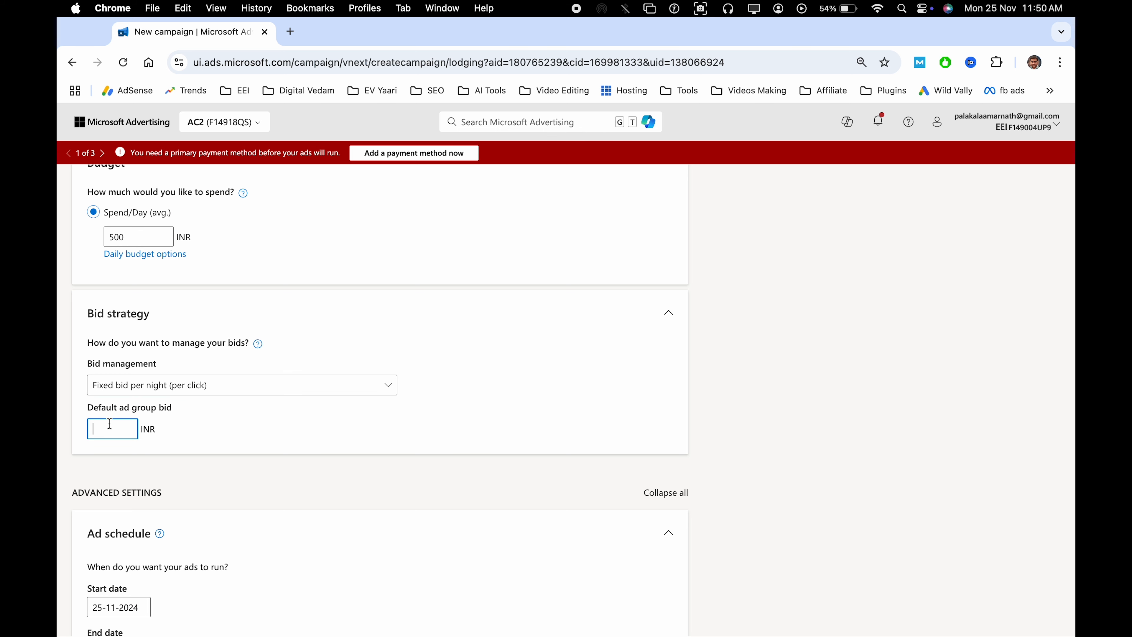
pyautogui.write('45')
pyautogui.click(246, 445)
# Change bid management to Percentage of room price (per click), with a 30% default ad group bid and a 40 INR maximum effective bid limit
pyautogui.click(218, 396)
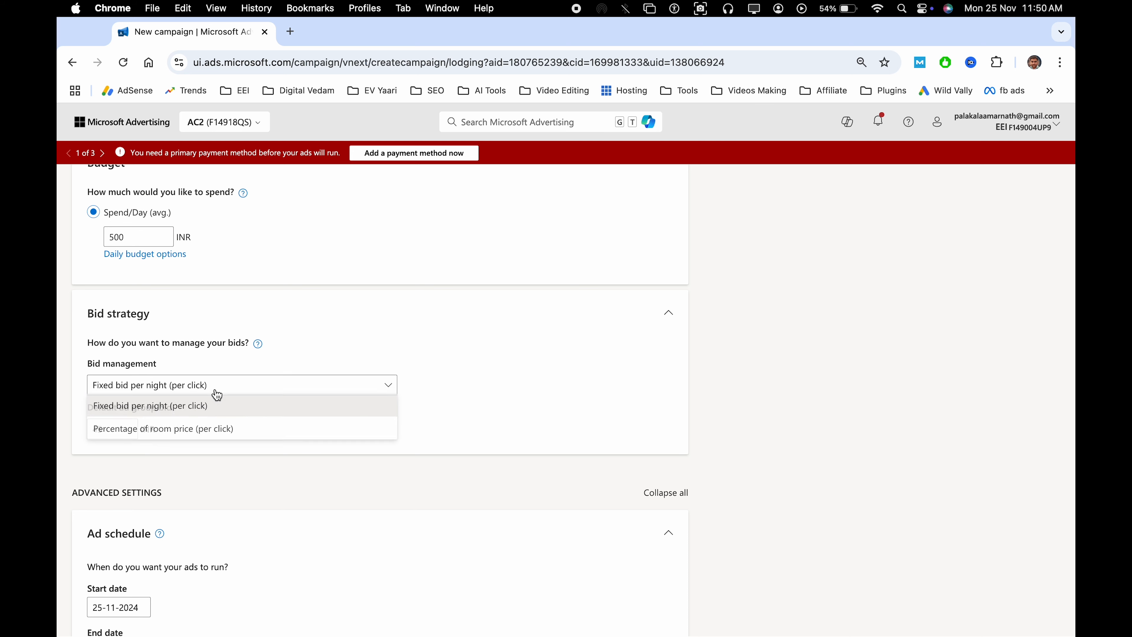
pyautogui.click(218, 430)
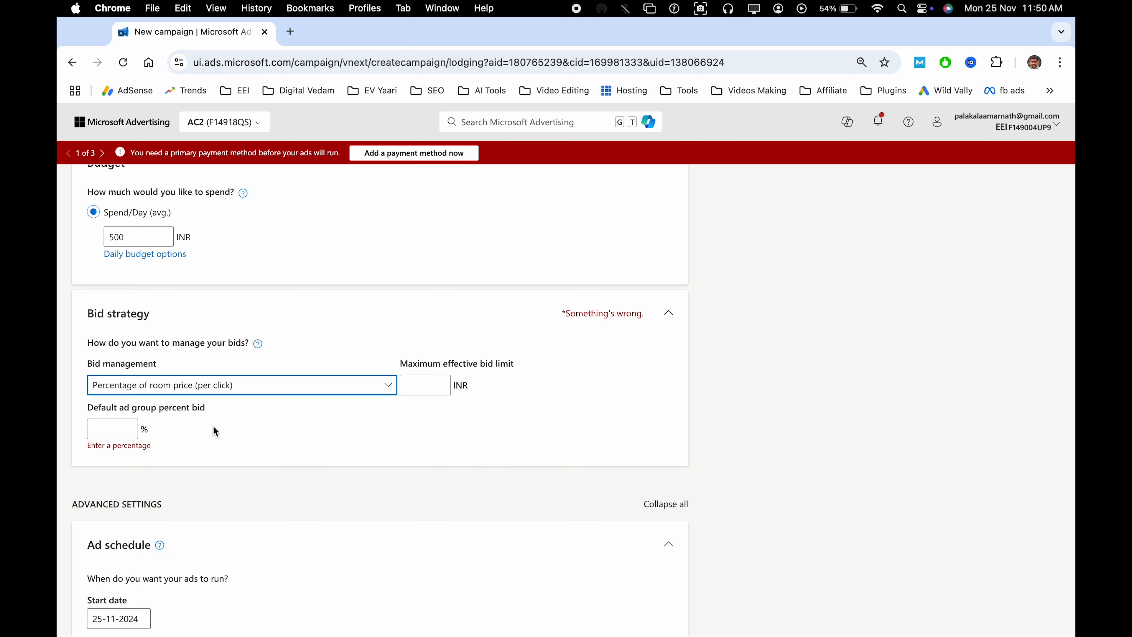
pyautogui.click(114, 430)
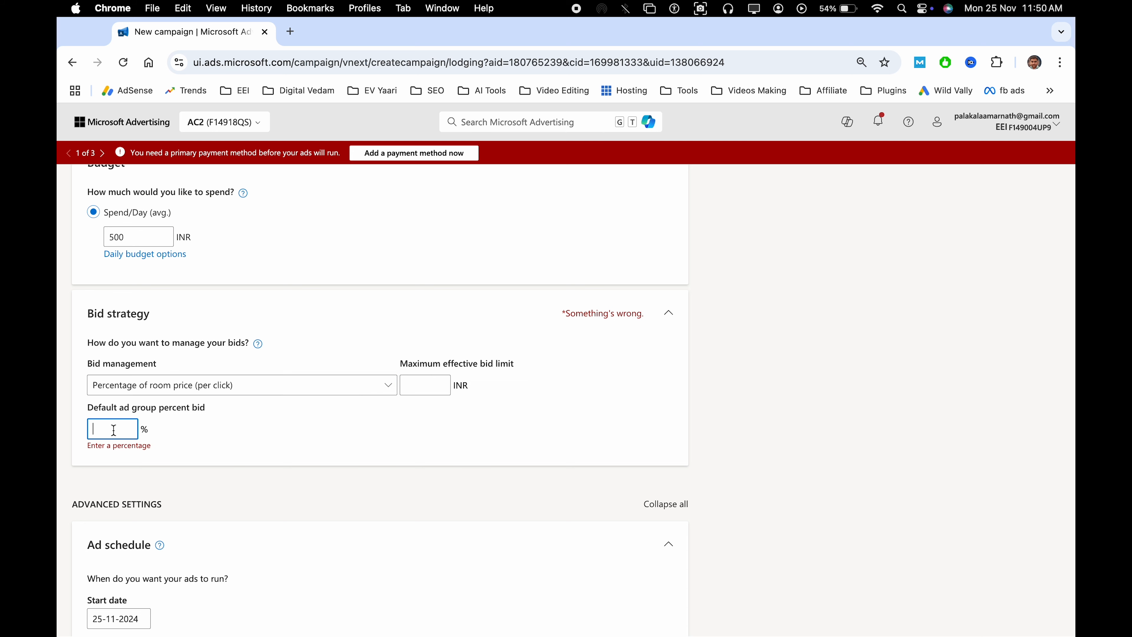
pyautogui.write('30')
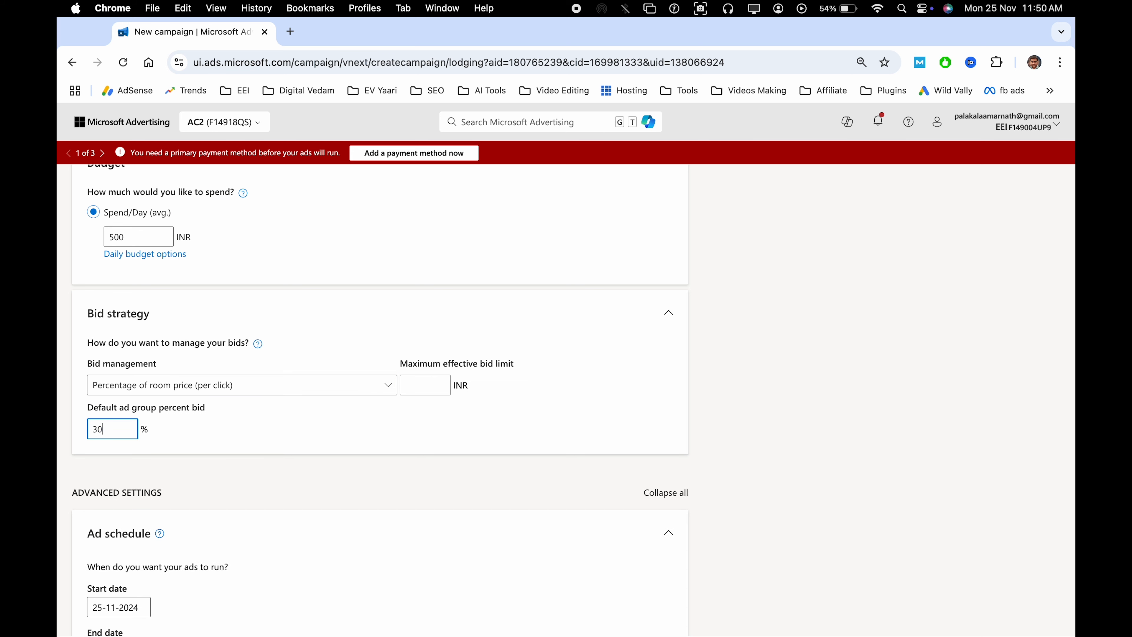
pyautogui.click(269, 421)
pyautogui.click(424, 384)
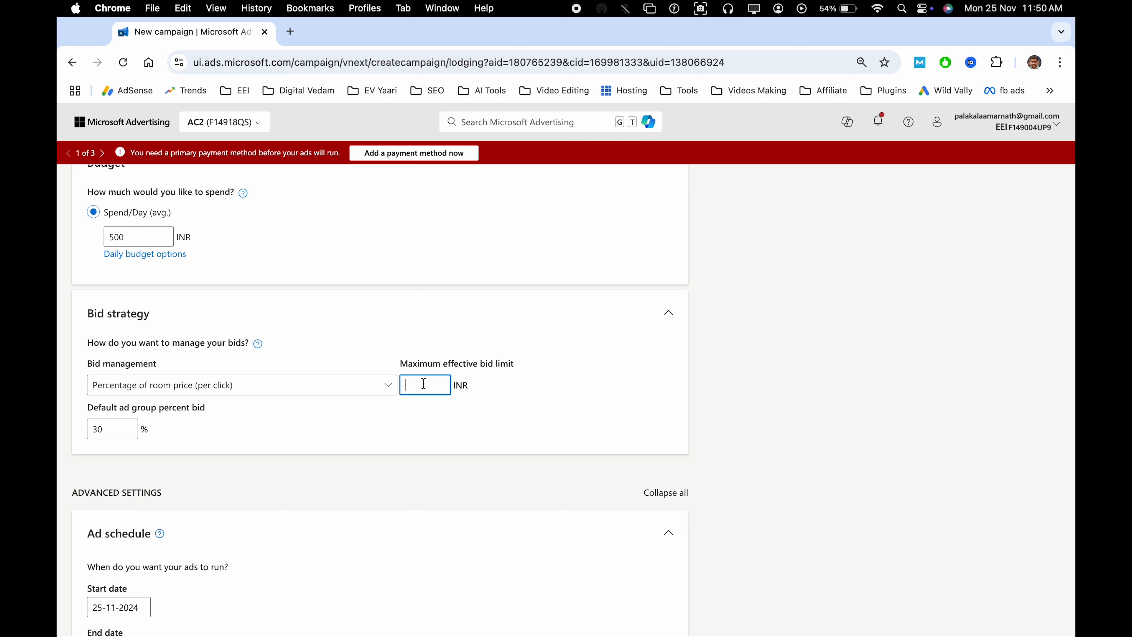
pyautogui.write('40')
pyautogui.click(414, 437)
# Review the ad schedule settings, including the targeted days choices, and the audience ads bid adjustment
pyautogui.scroll(-6, 348, 434)
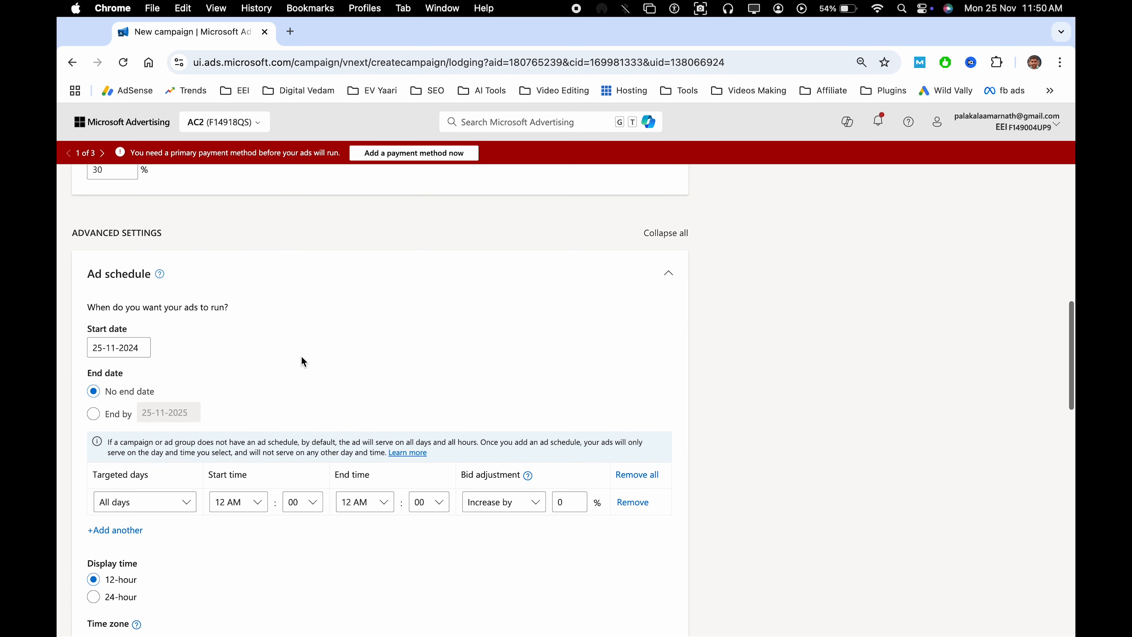
pyautogui.scroll(-1, 152, 327)
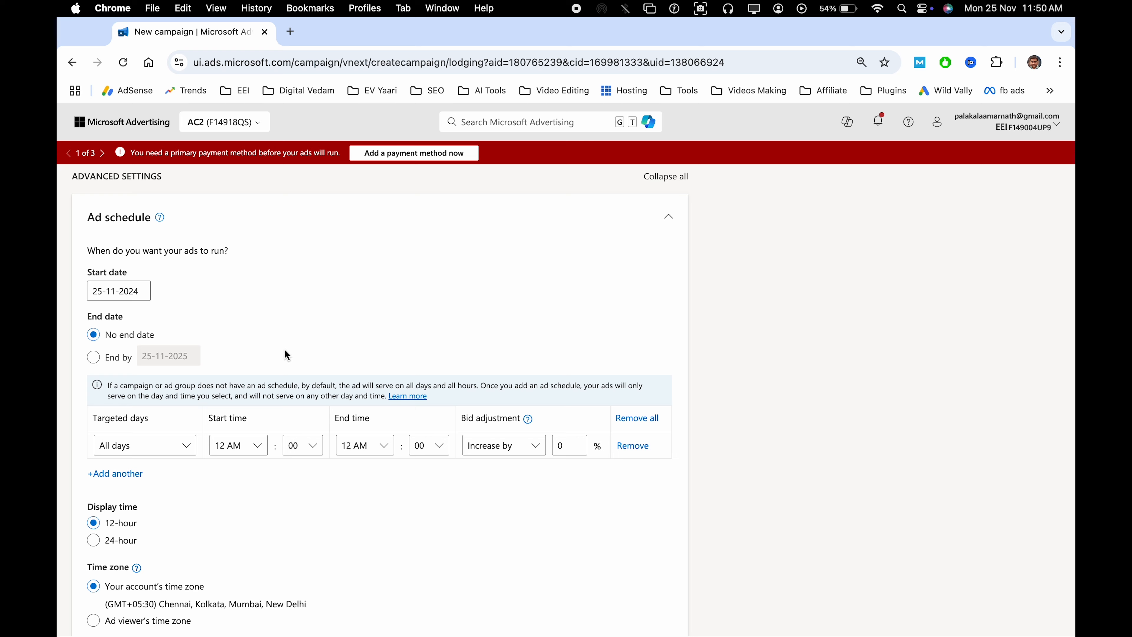
pyautogui.scroll(-3, 286, 354)
pyautogui.click(149, 312)
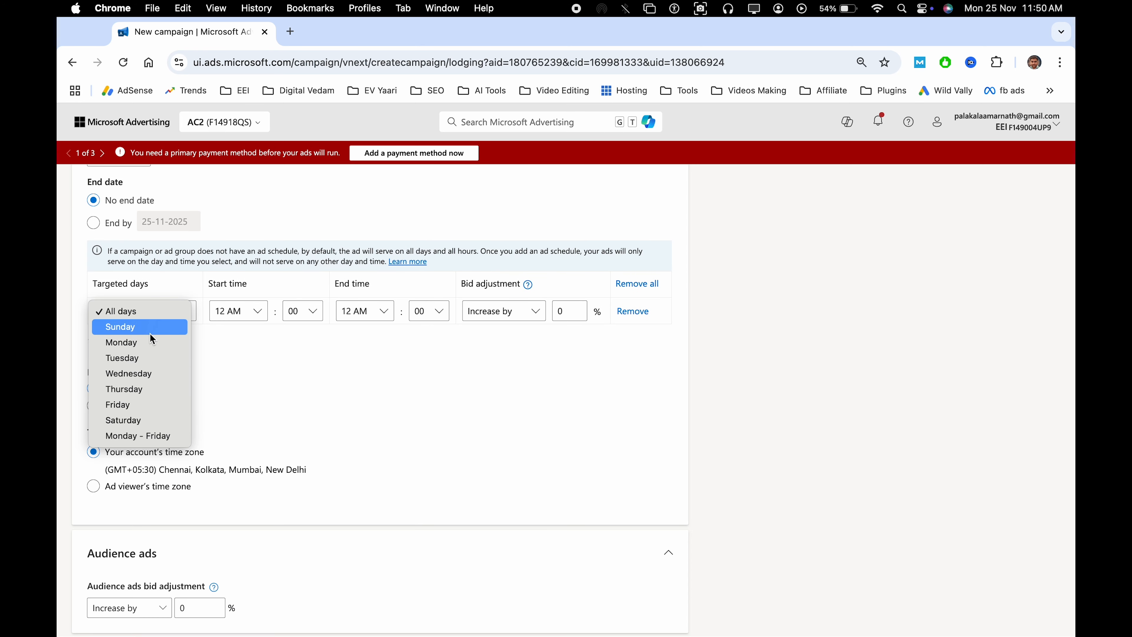
pyautogui.click(305, 358)
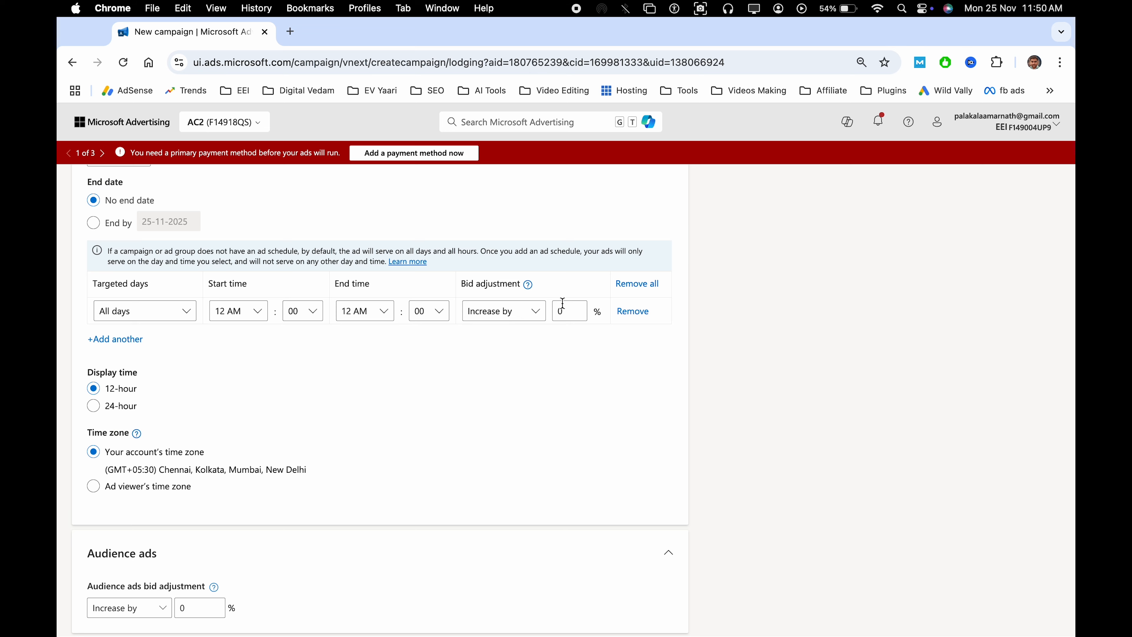
pyautogui.scroll(-7, 319, 390)
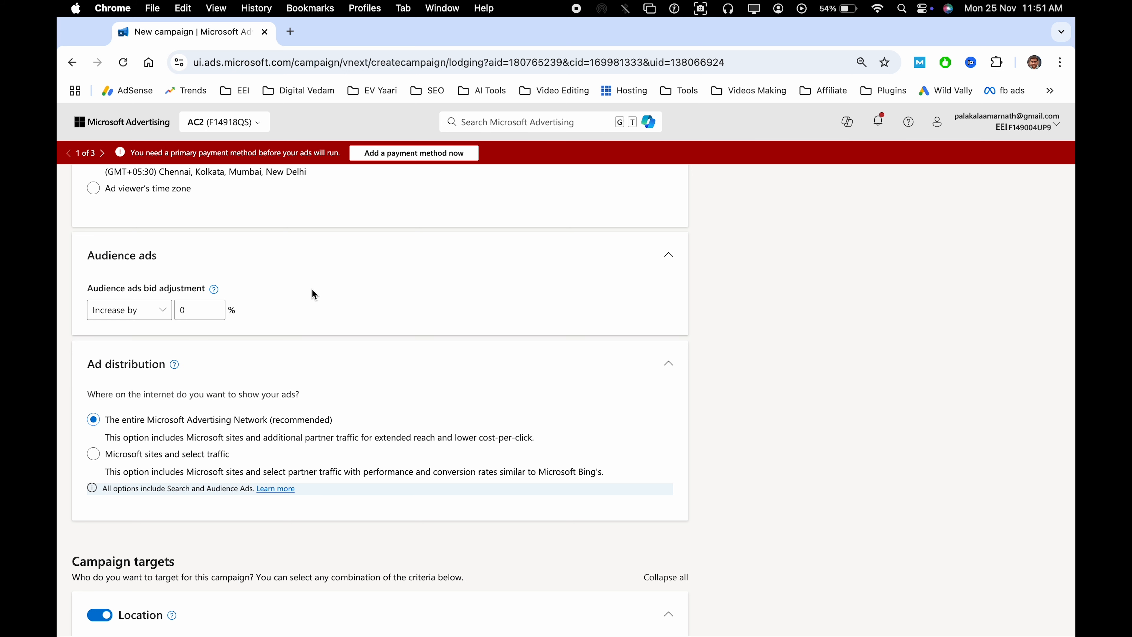
pyautogui.doubleClick(193, 312)
pyautogui.click(346, 321)
# Try the Microsoft sites and select traffic distribution option, then reselect the entire Microsoft Advertising Network
pyautogui.scroll(-3, 374, 332)
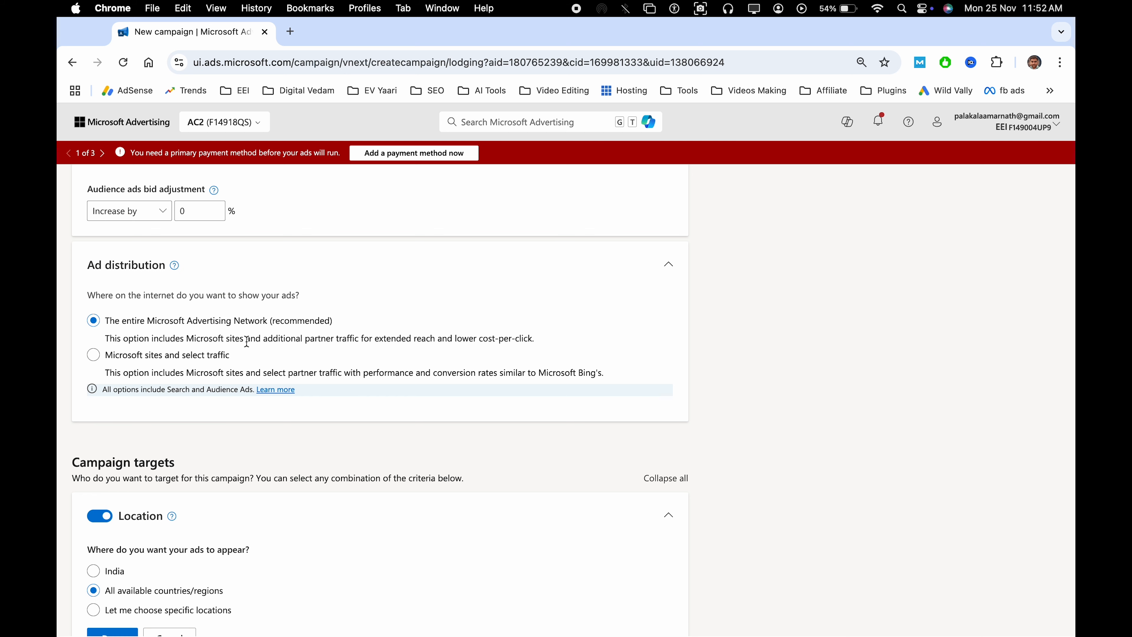
pyautogui.click(94, 355)
pyautogui.click(222, 321)
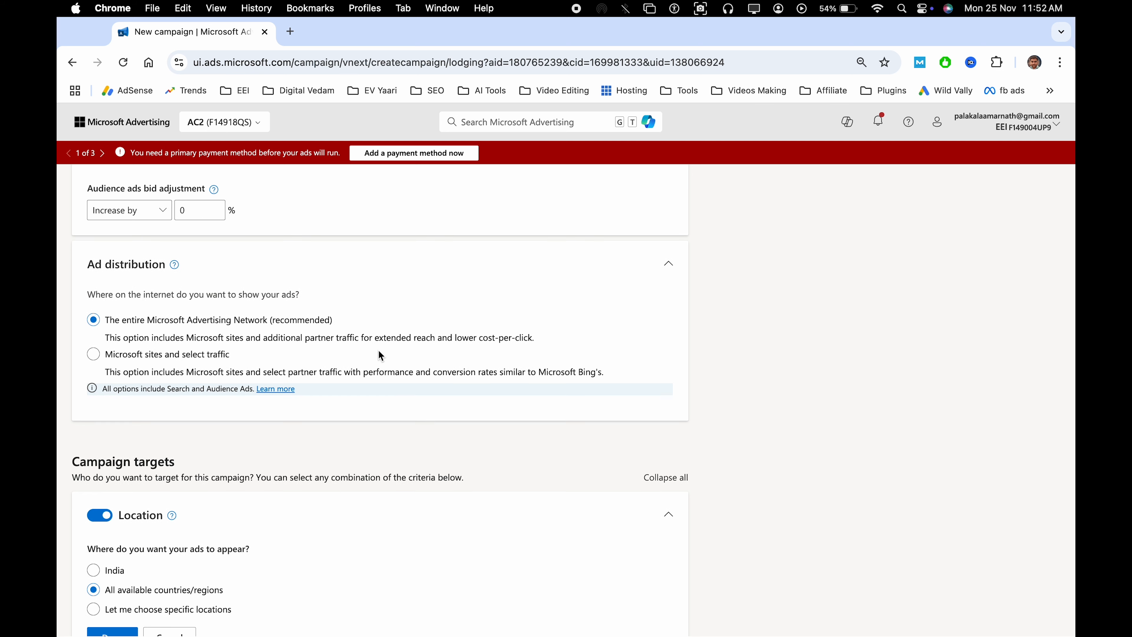
# Switch location targeting to specific locations and target Canada (country/region)
pyautogui.scroll(-3, 378, 349)
pyautogui.scroll(-6, 311, 398)
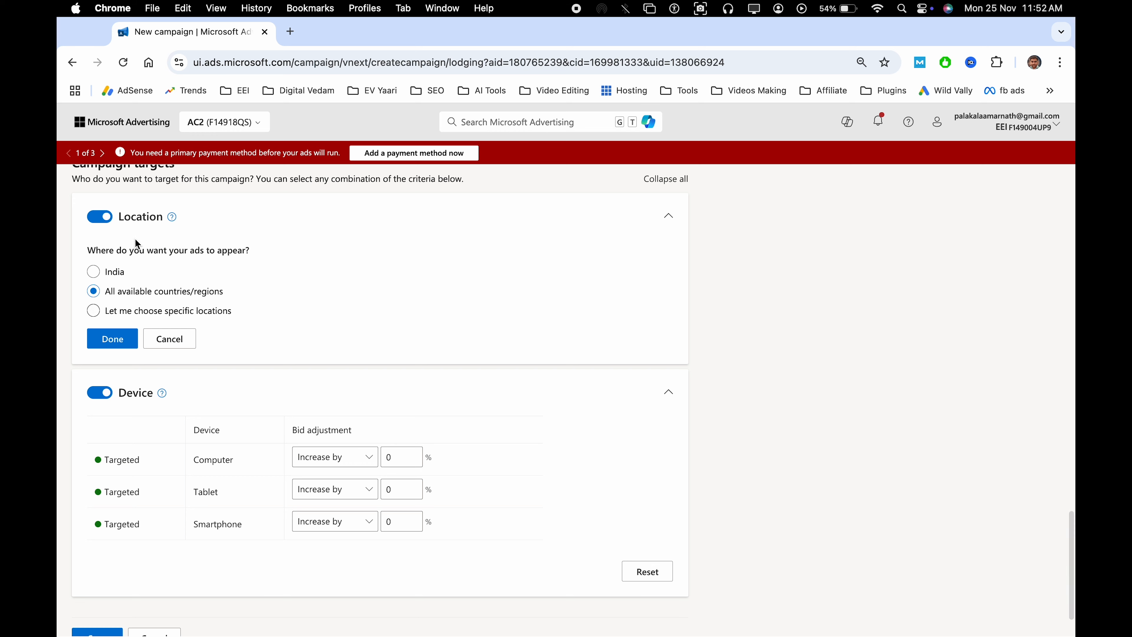
pyautogui.click(93, 311)
pyautogui.click(187, 422)
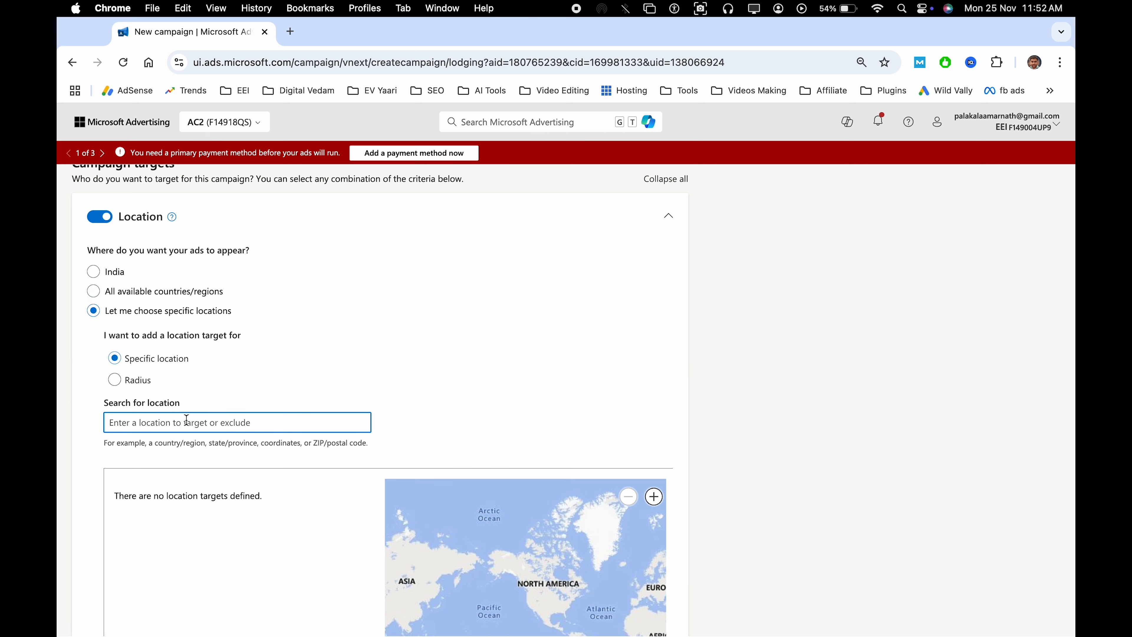
pyautogui.write('canada')
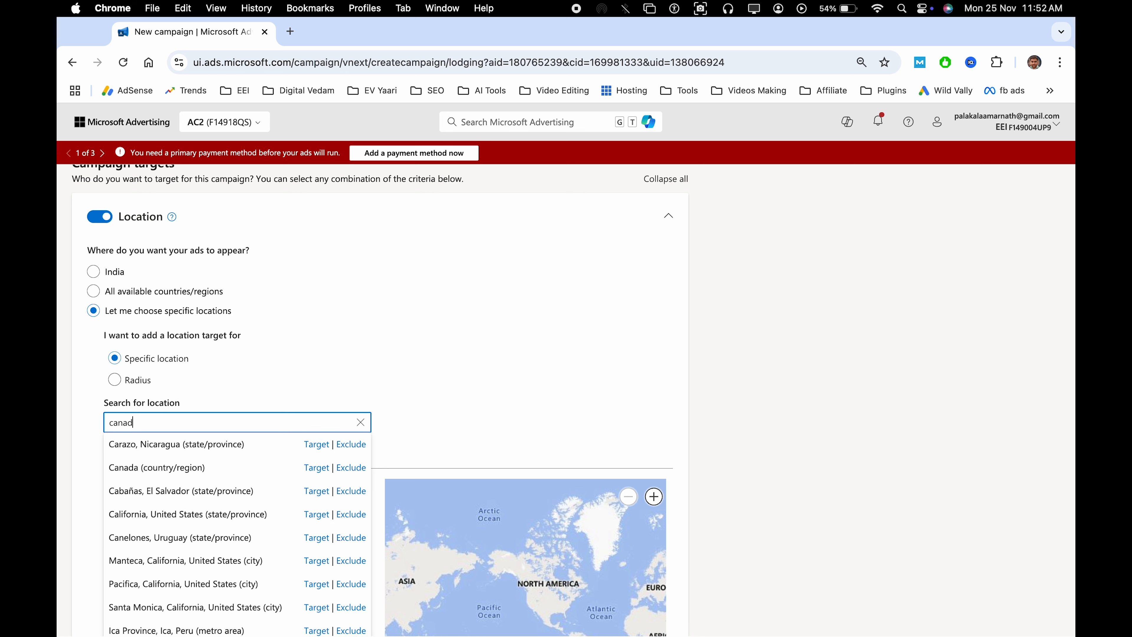
pyautogui.click(316, 444)
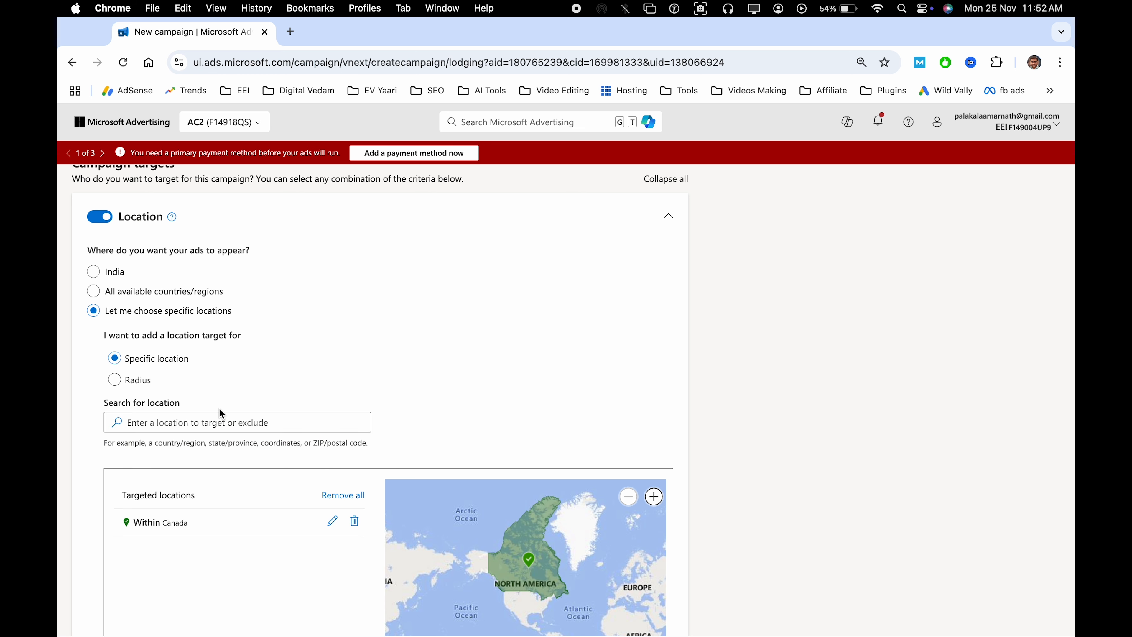
# Add a radius location target of 25 miles around Los Vega, Mexico
pyautogui.scroll(-3, 206, 416)
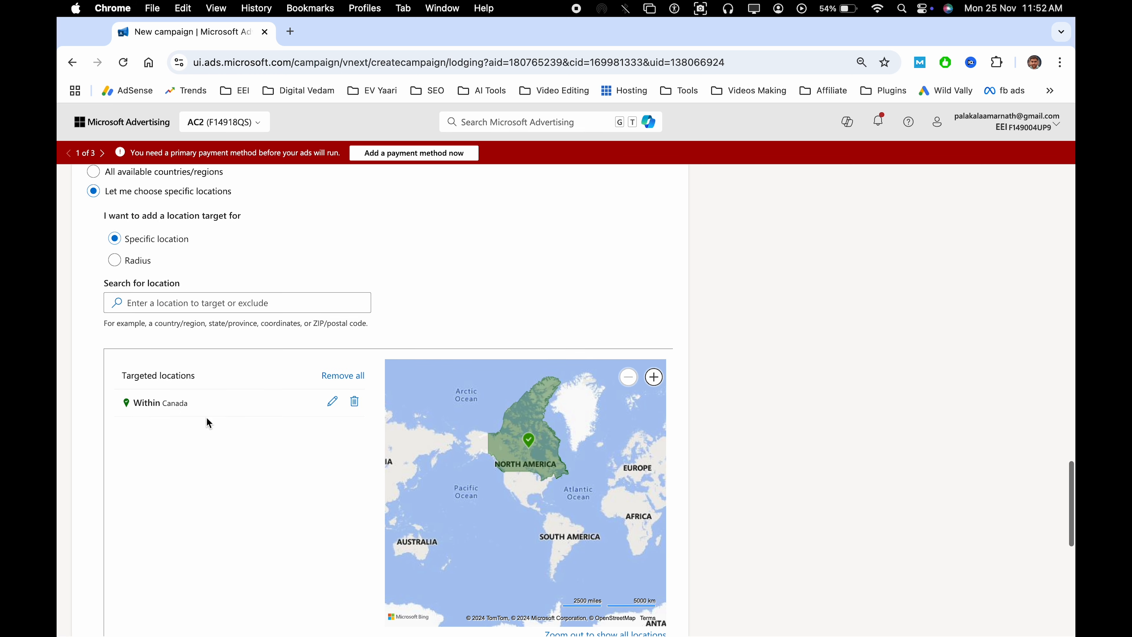
pyautogui.click(118, 263)
pyautogui.click(190, 304)
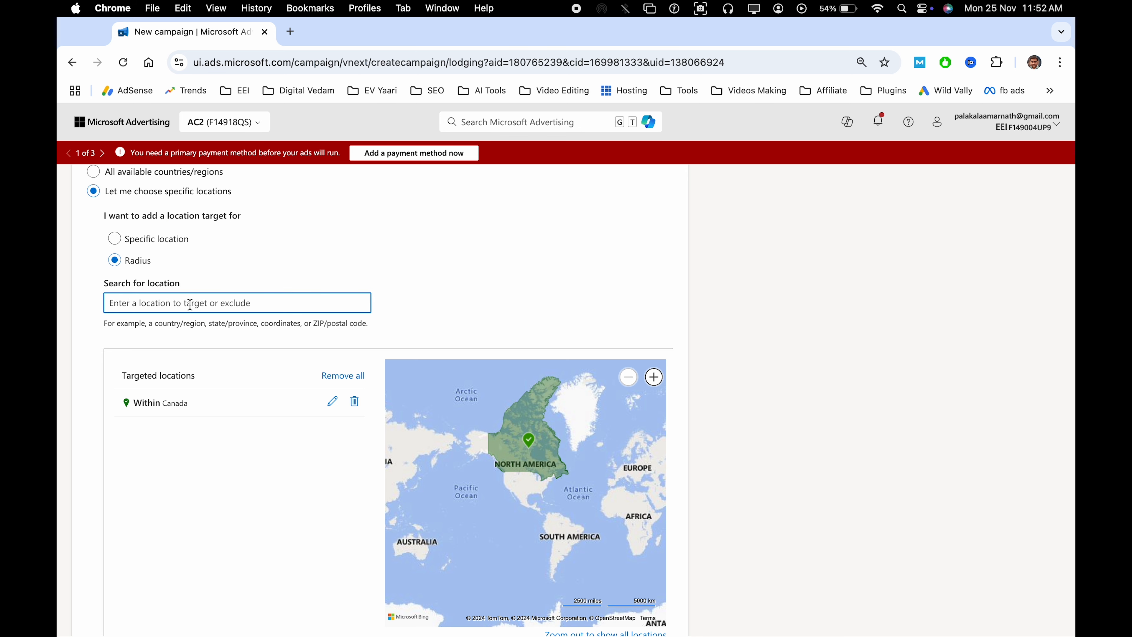
pyautogui.write('los vega')
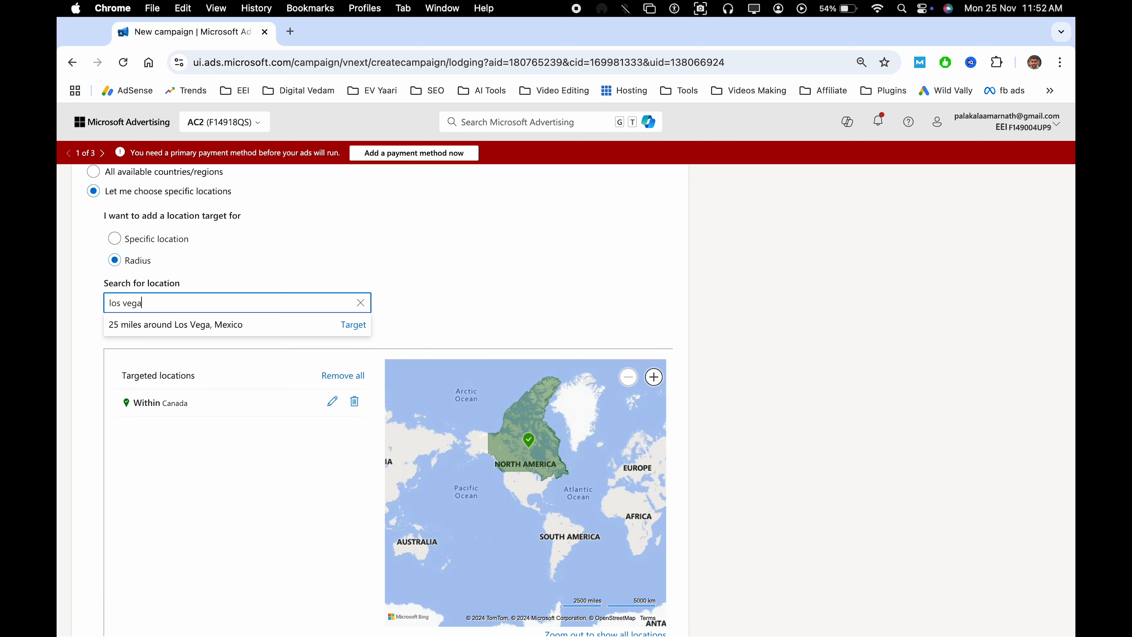
pyautogui.click(353, 325)
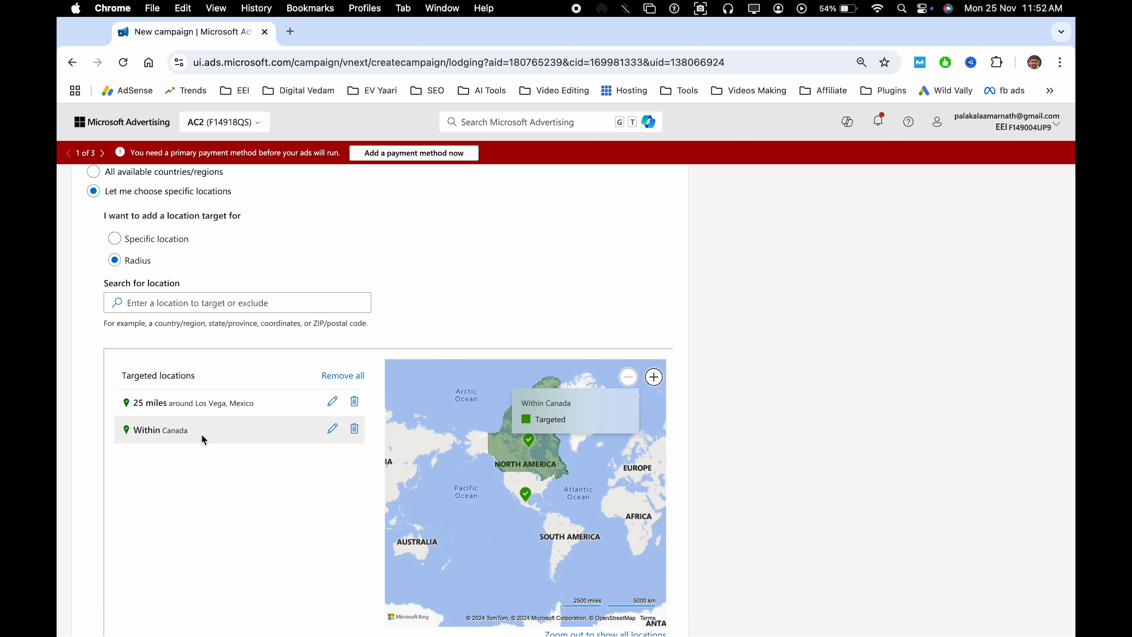
# Change the radius unit of the Los Vega, Mexico target to kilometers
pyautogui.click(332, 400)
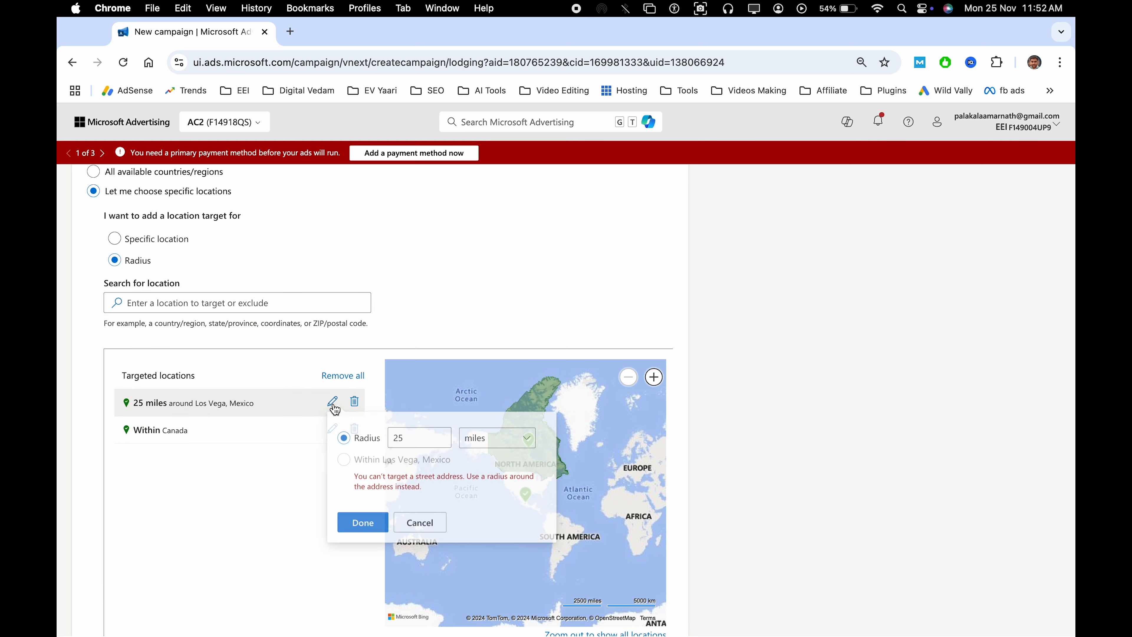
pyautogui.doubleClick(424, 438)
pyautogui.click(488, 441)
pyautogui.click(497, 481)
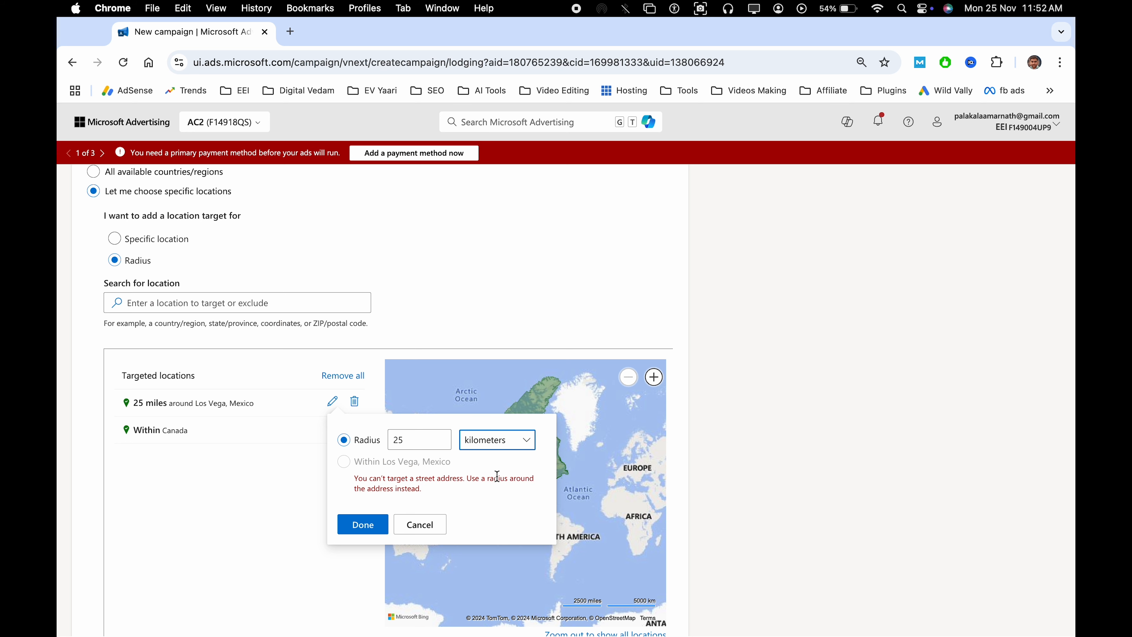
pyautogui.click(369, 532)
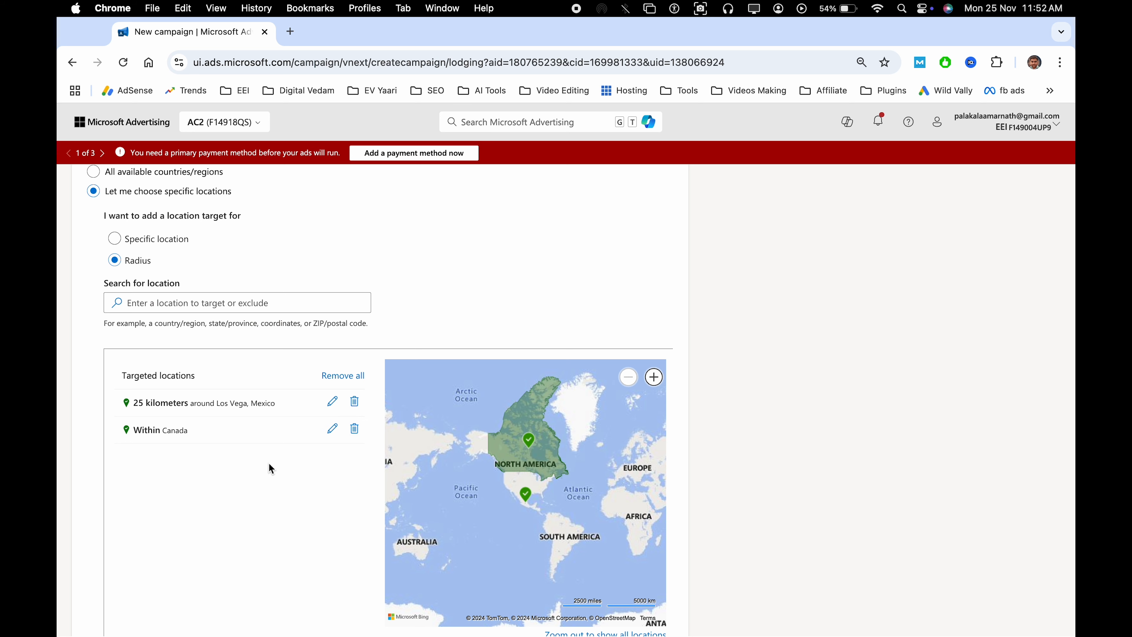
# Review the Lodging-C1 settings, including the device bid adjustments, and save the campaign
pyautogui.scroll(-5, 269, 463)
pyautogui.click(111, 492)
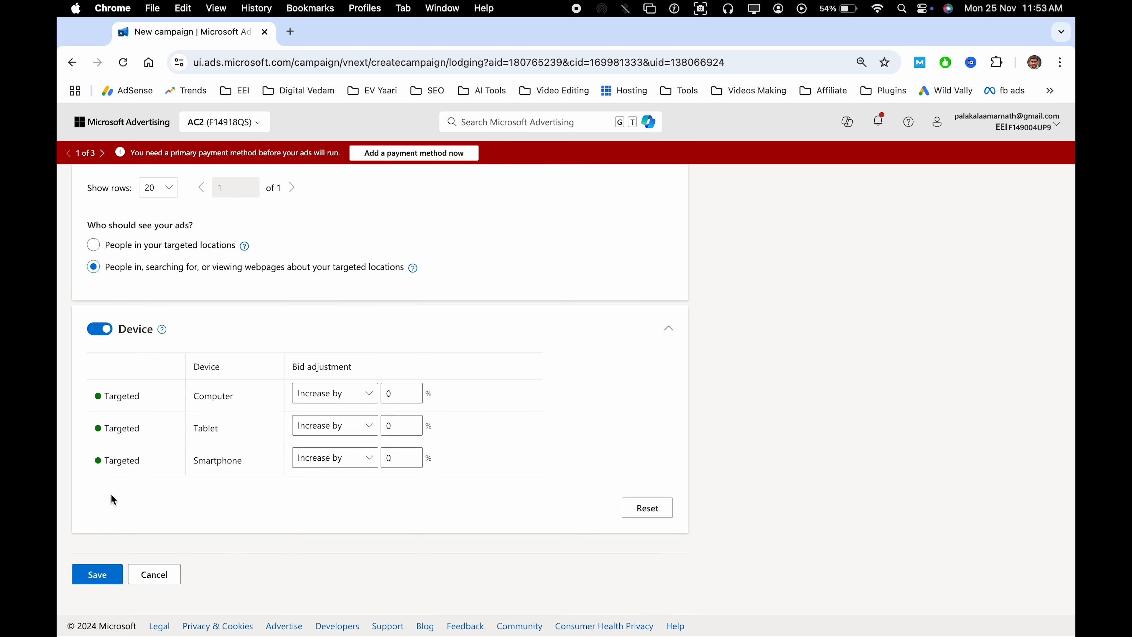
pyautogui.scroll(20, 319, 454)
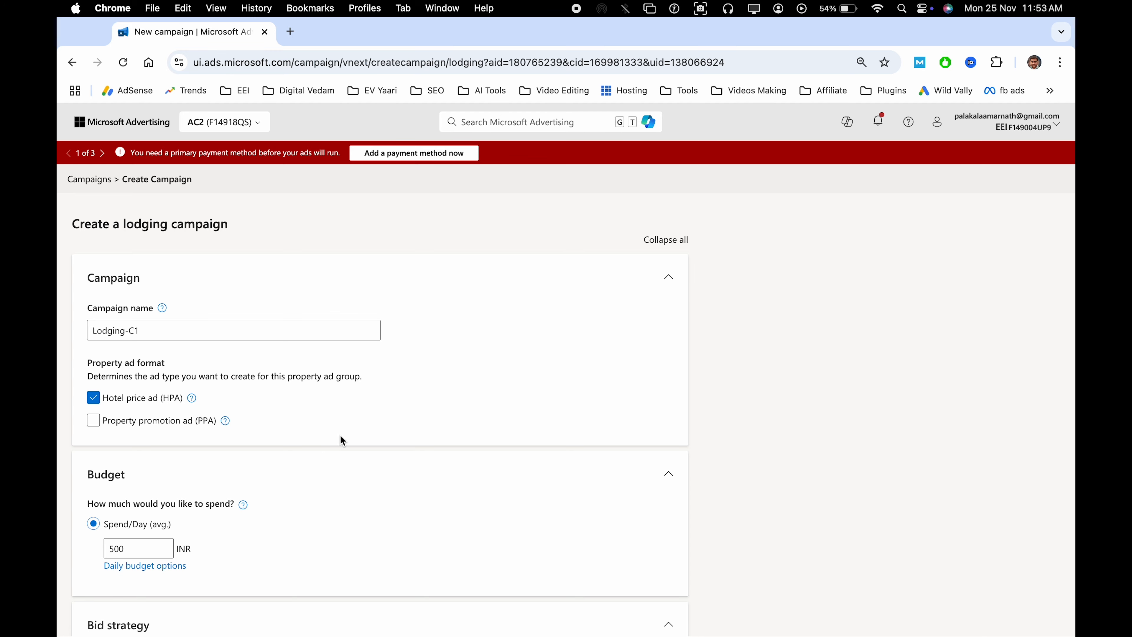
pyautogui.scroll(-20, 340, 434)
pyautogui.scroll(20, 325, 389)
pyautogui.scroll(-20, 324, 431)
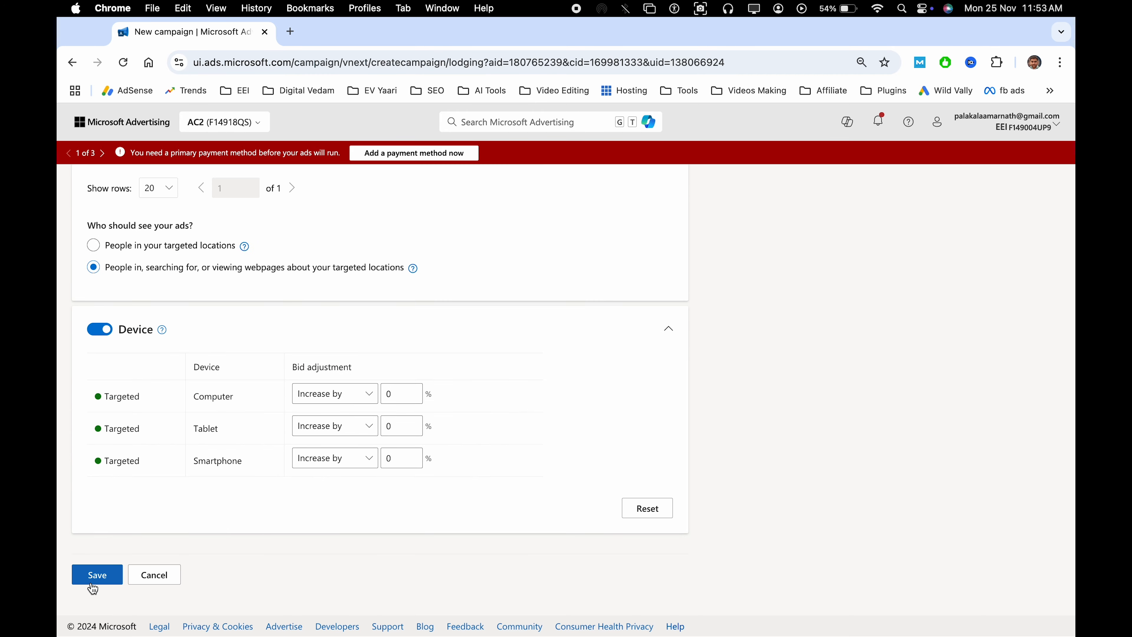
pyautogui.click(92, 588)
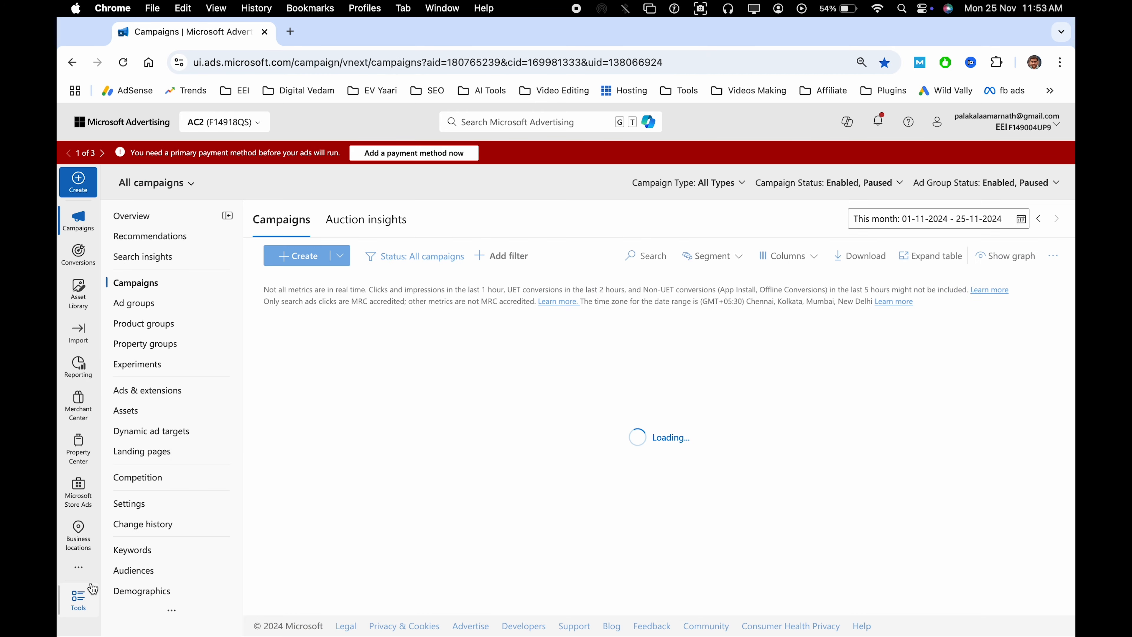
# Find the Hotel-c1 lodging campaign in the campaigns list and open it
pyautogui.scroll(-10, 422, 522)
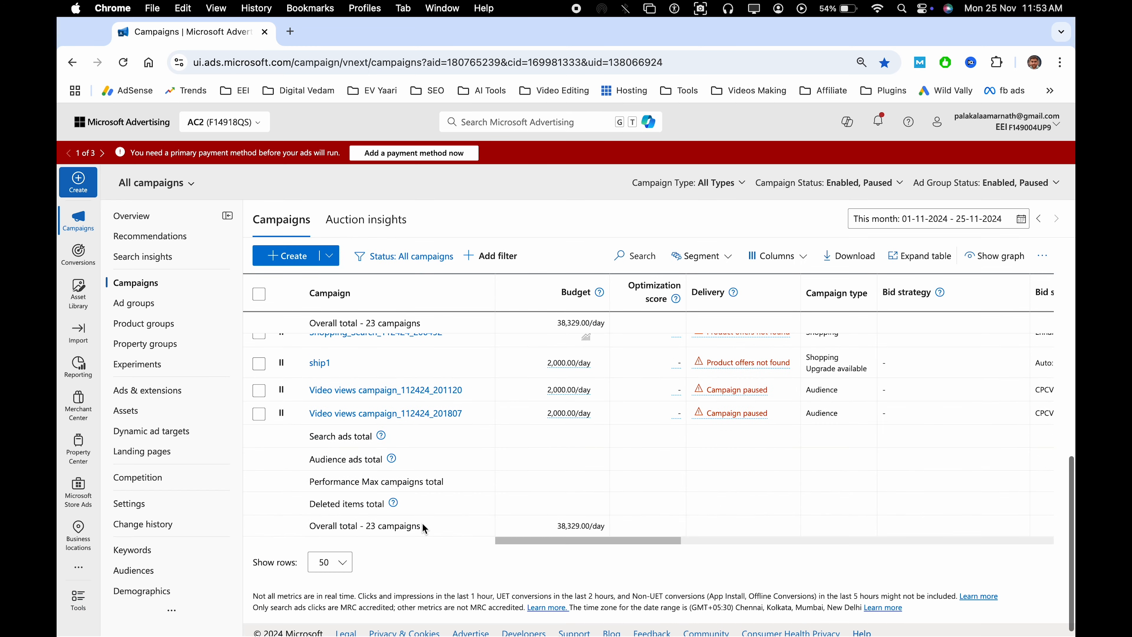
pyautogui.scroll(10, 451, 482)
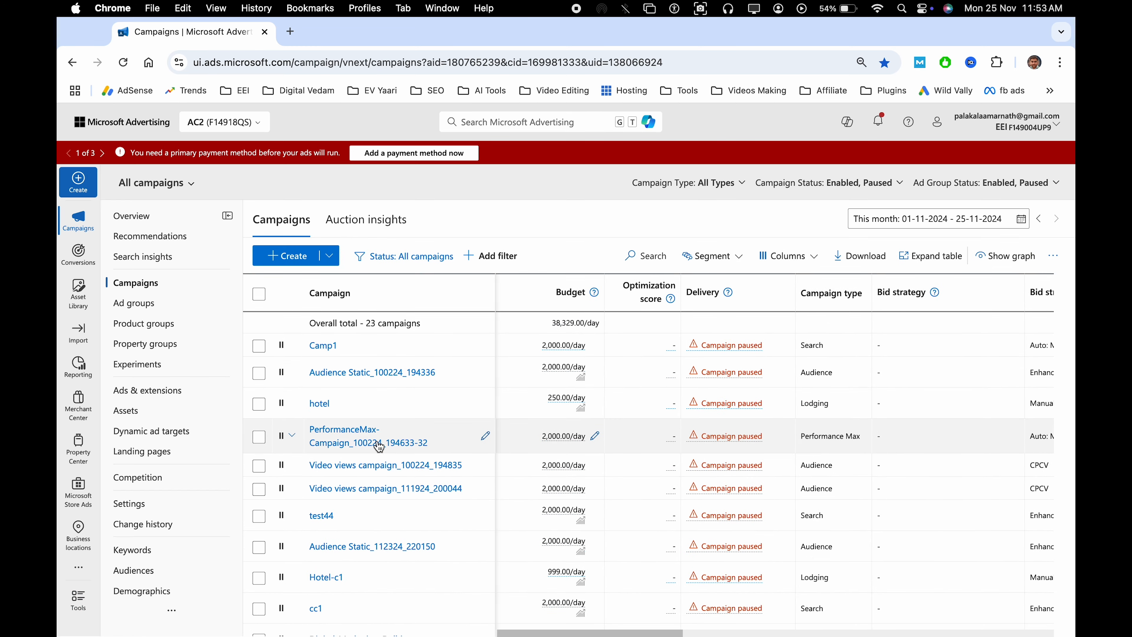
pyautogui.scroll(-5, 384, 482)
pyautogui.click(328, 455)
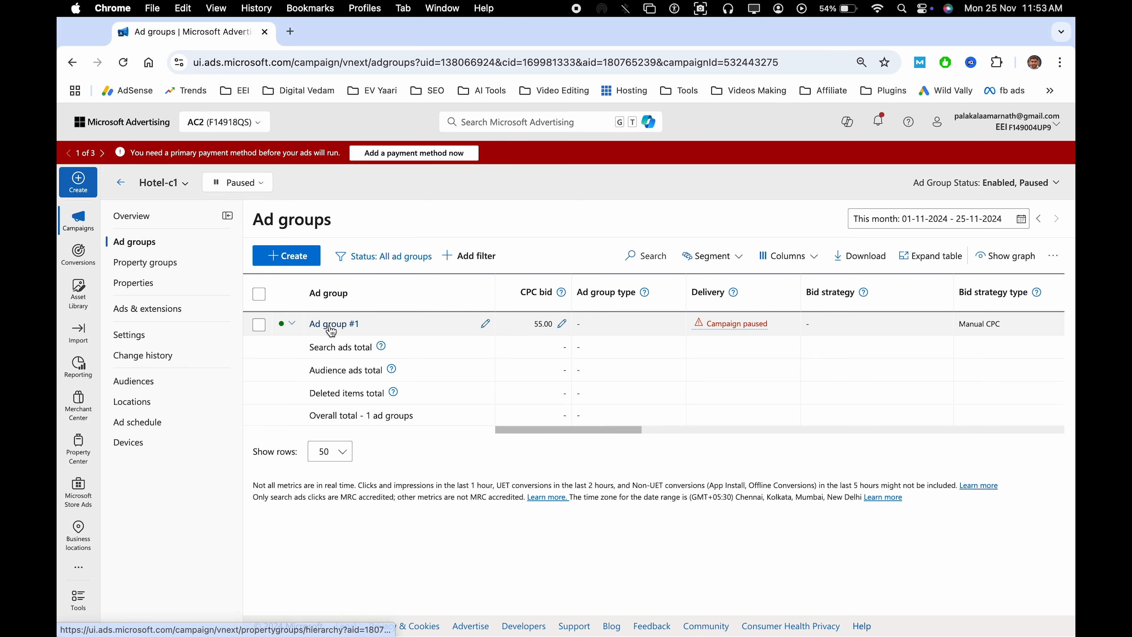
# Review the Hotel-c1 campaign's properties, ads and extensions, and property groups
pyautogui.click(173, 267)
pyautogui.click(134, 282)
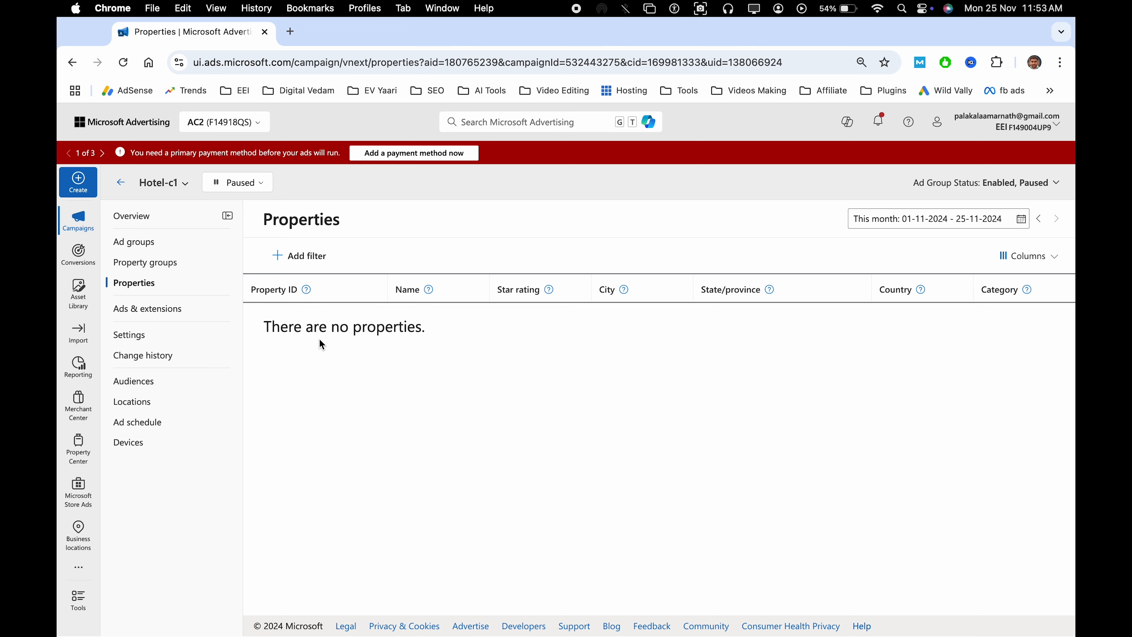
pyautogui.click(157, 308)
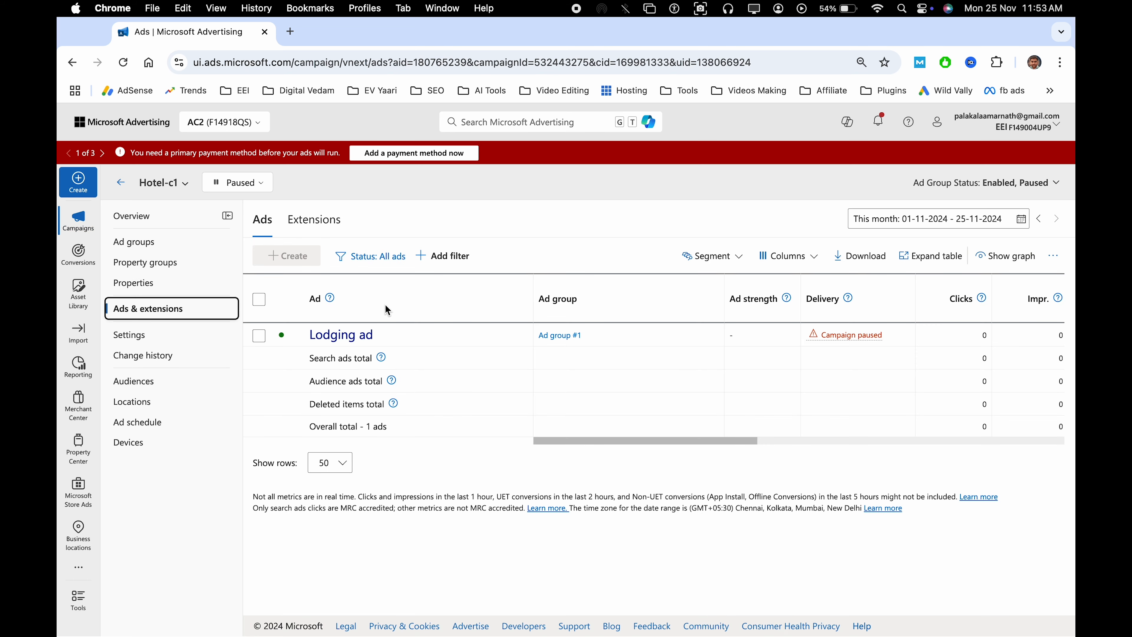
pyautogui.click(184, 284)
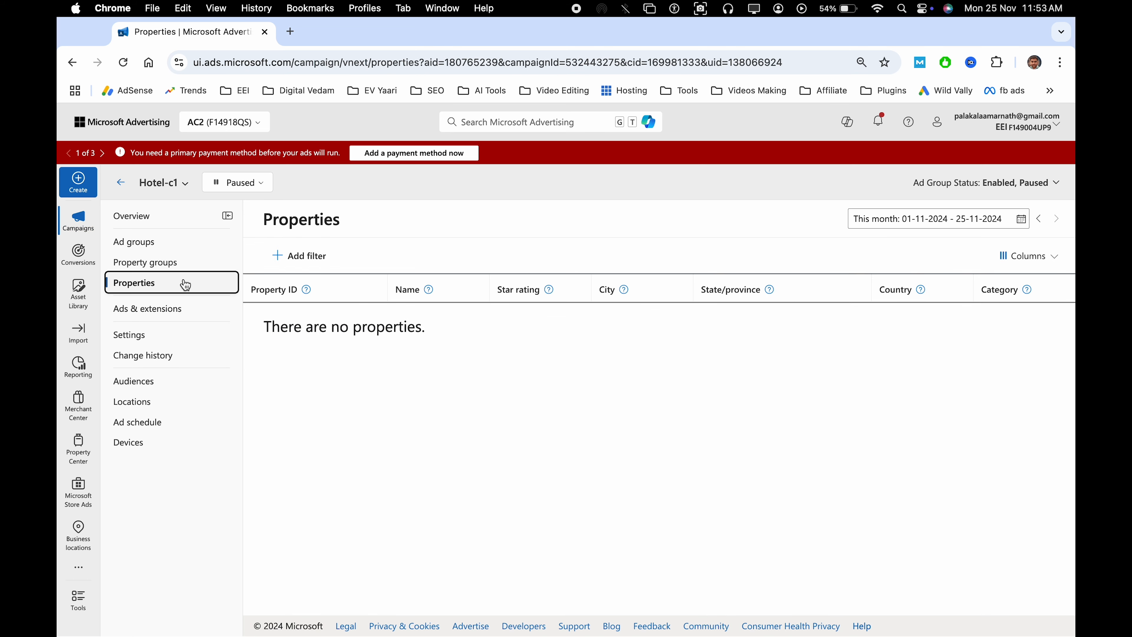
pyautogui.click(196, 263)
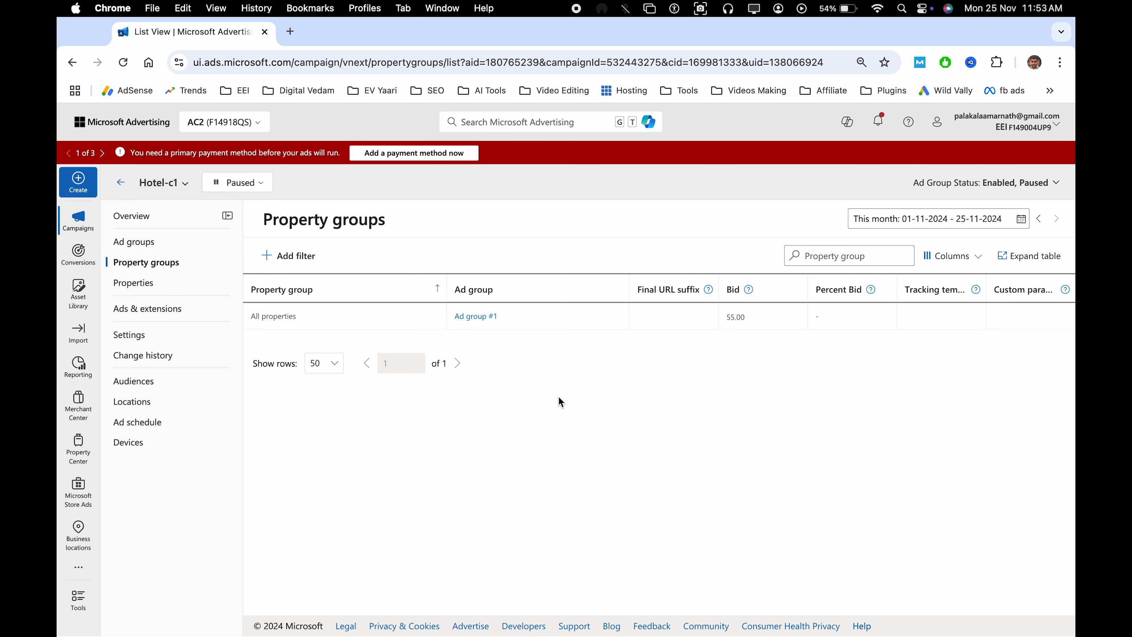
# Look through the Content and data category of the full tools list, then close the list
pyautogui.click(80, 606)
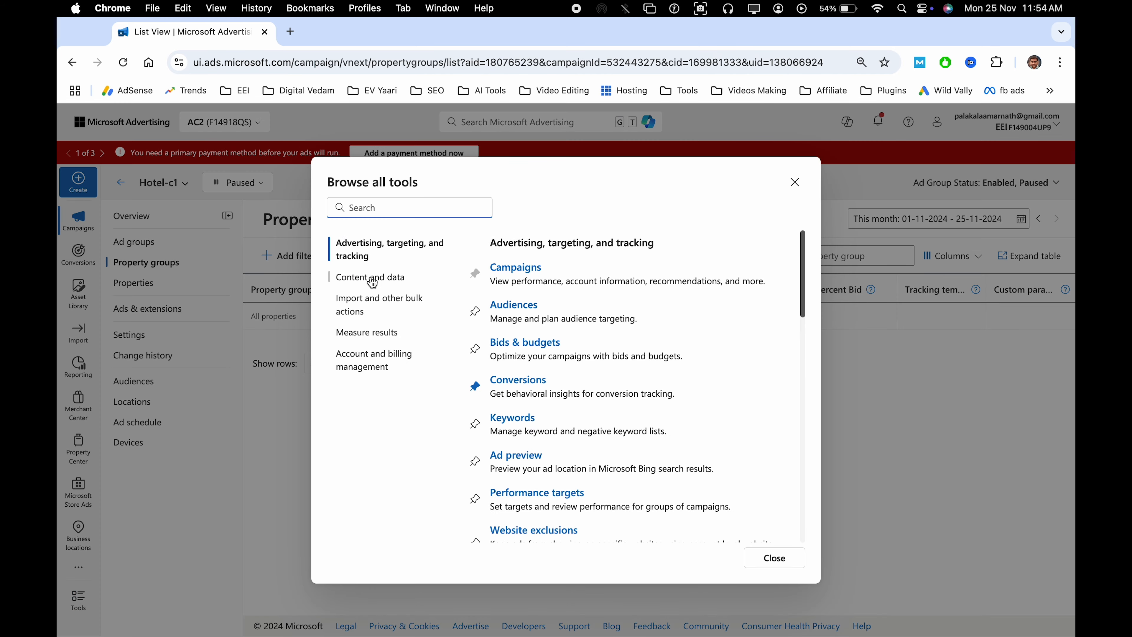
pyautogui.click(371, 279)
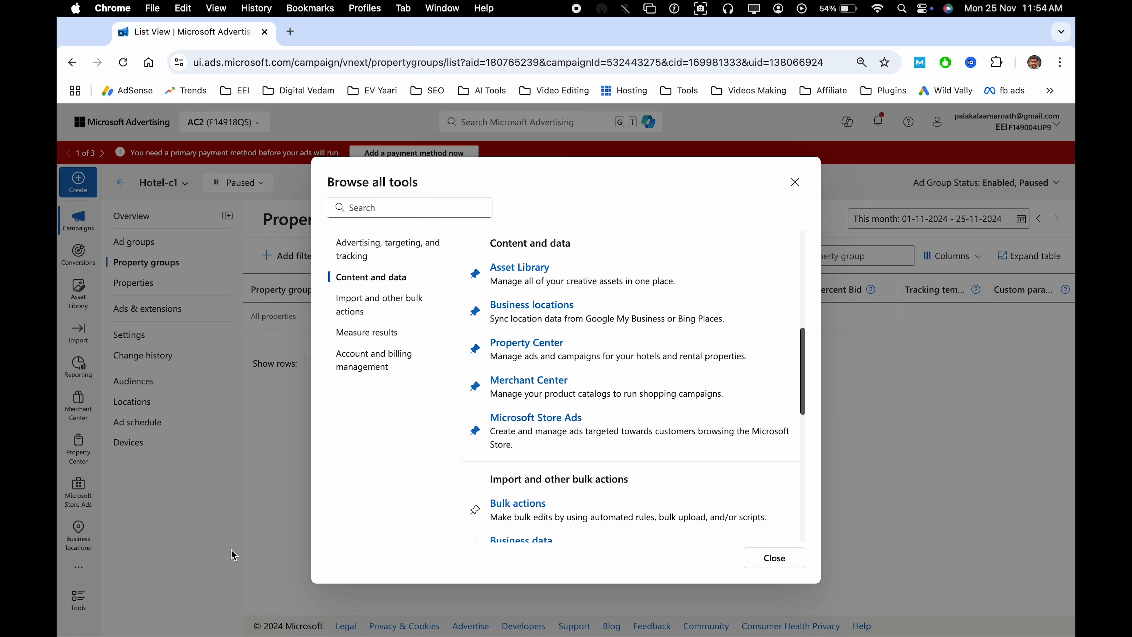
pyautogui.click(757, 560)
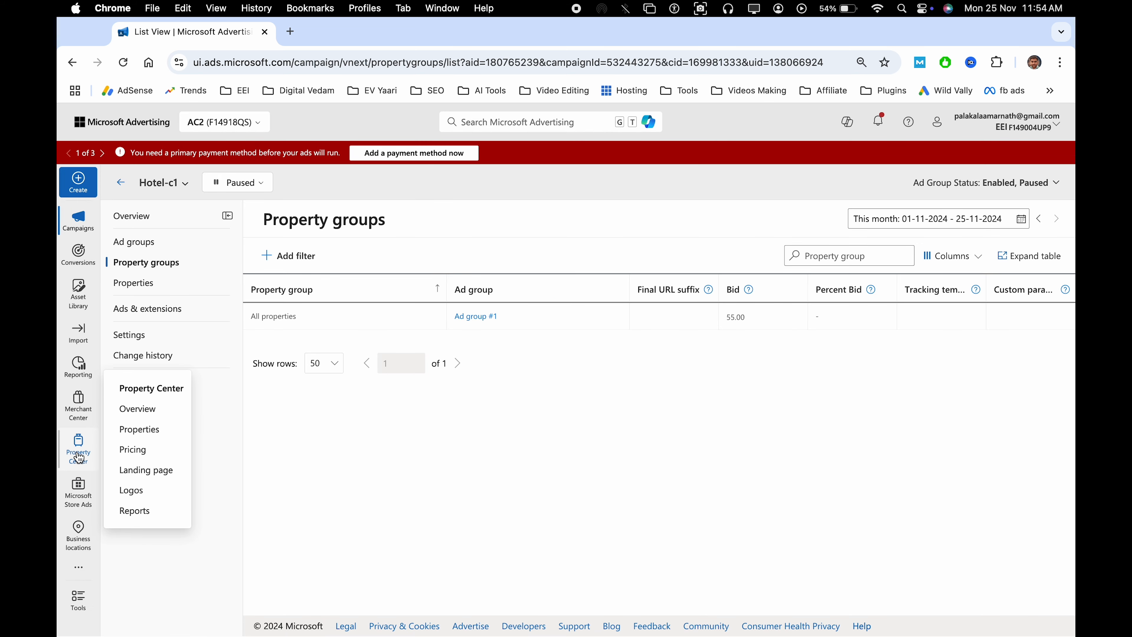
# Open the Property Center overview and read the Property feed description
pyautogui.click(79, 457)
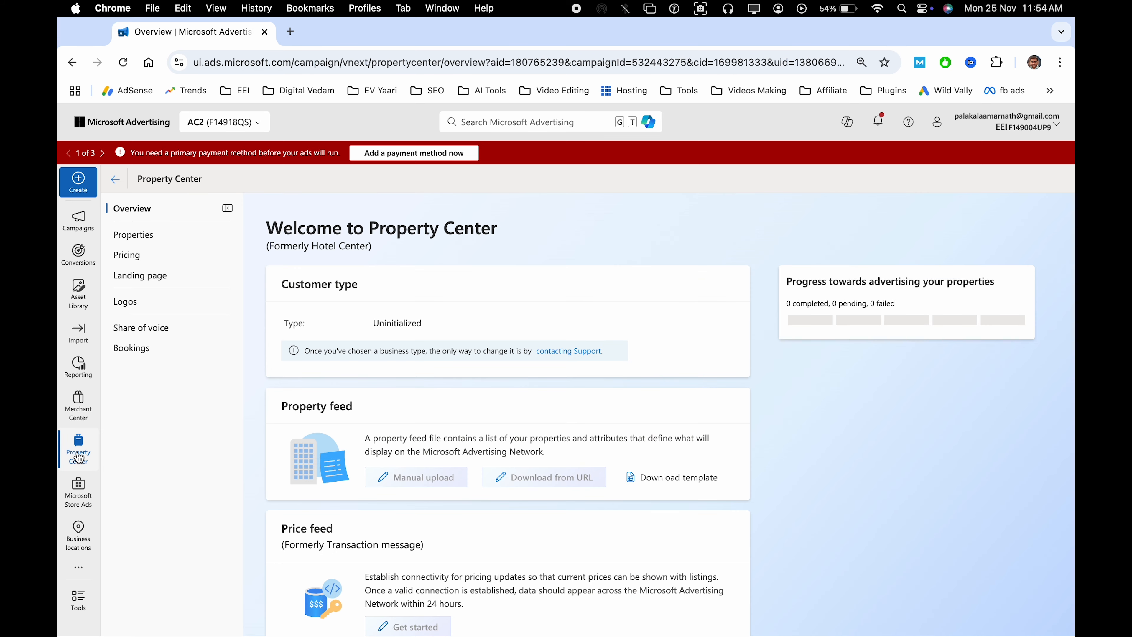
pyautogui.scroll(-3, 355, 353)
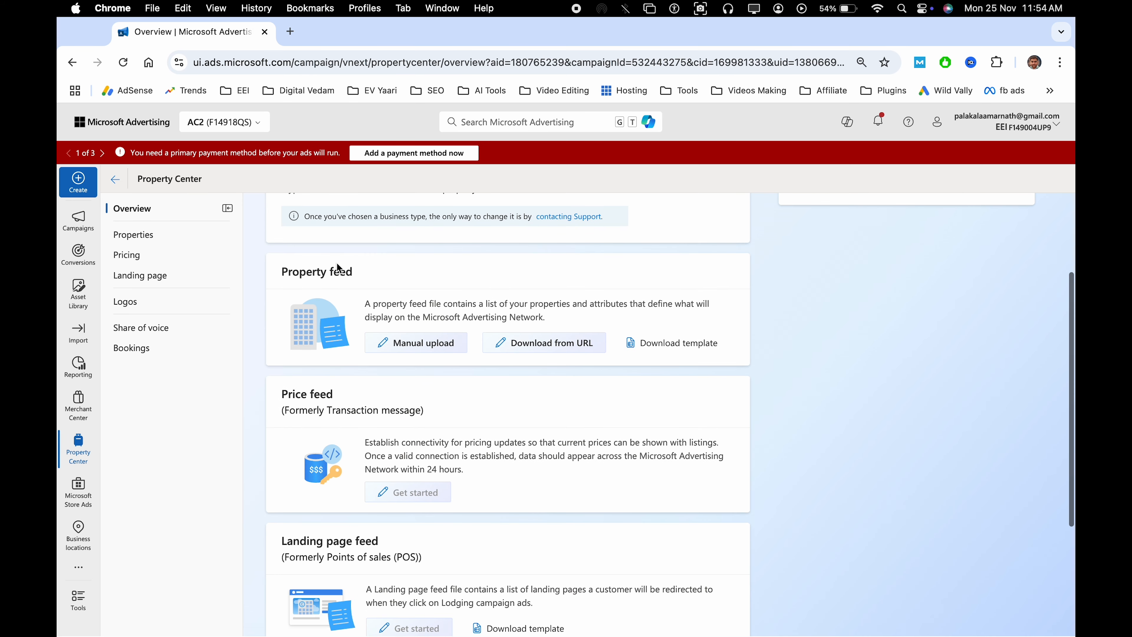
pyautogui.tripleClick(324, 272)
pyautogui.click(413, 274)
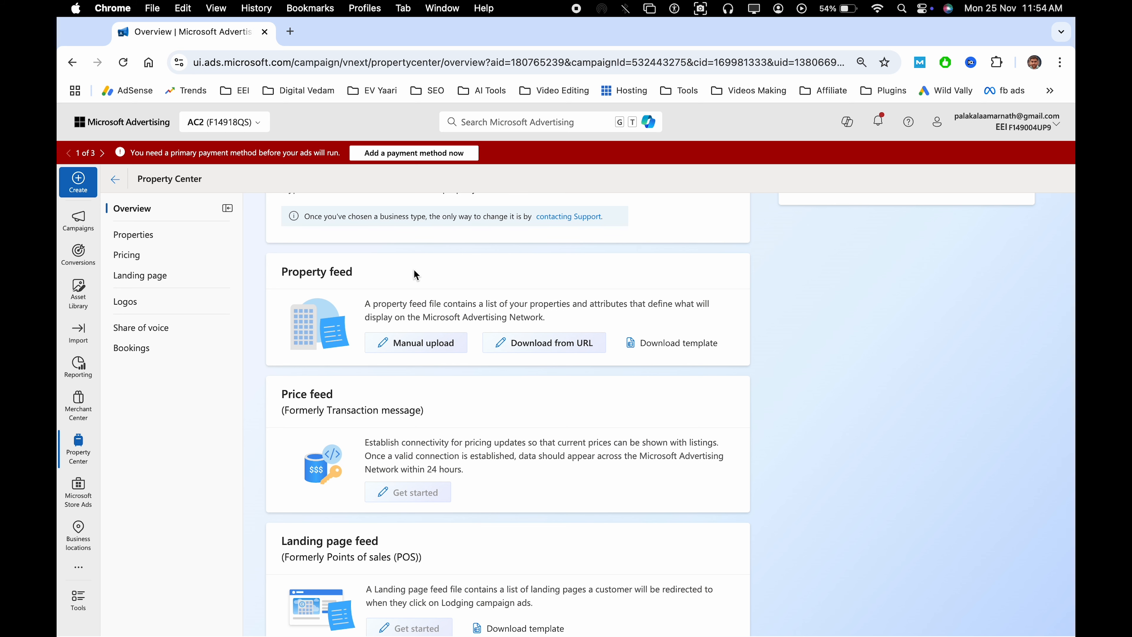
pyautogui.tripleClick(592, 306)
pyautogui.click(678, 306)
# Examine the property feed's manual upload form and file chooser, then leave without uploading a file
pyautogui.click(418, 349)
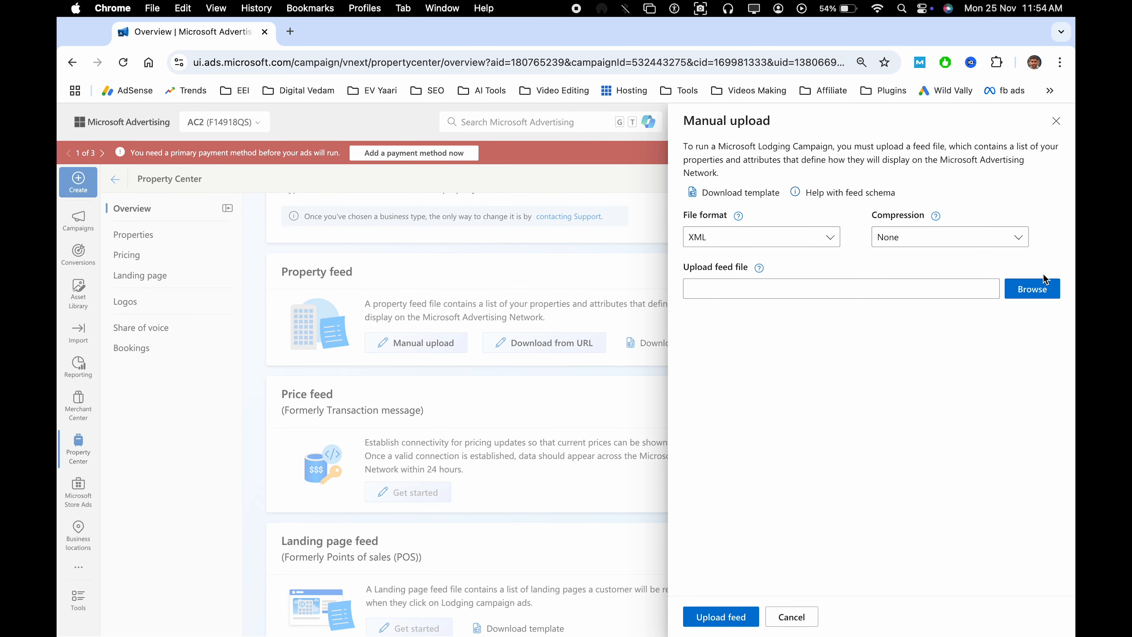
pyautogui.click(1038, 289)
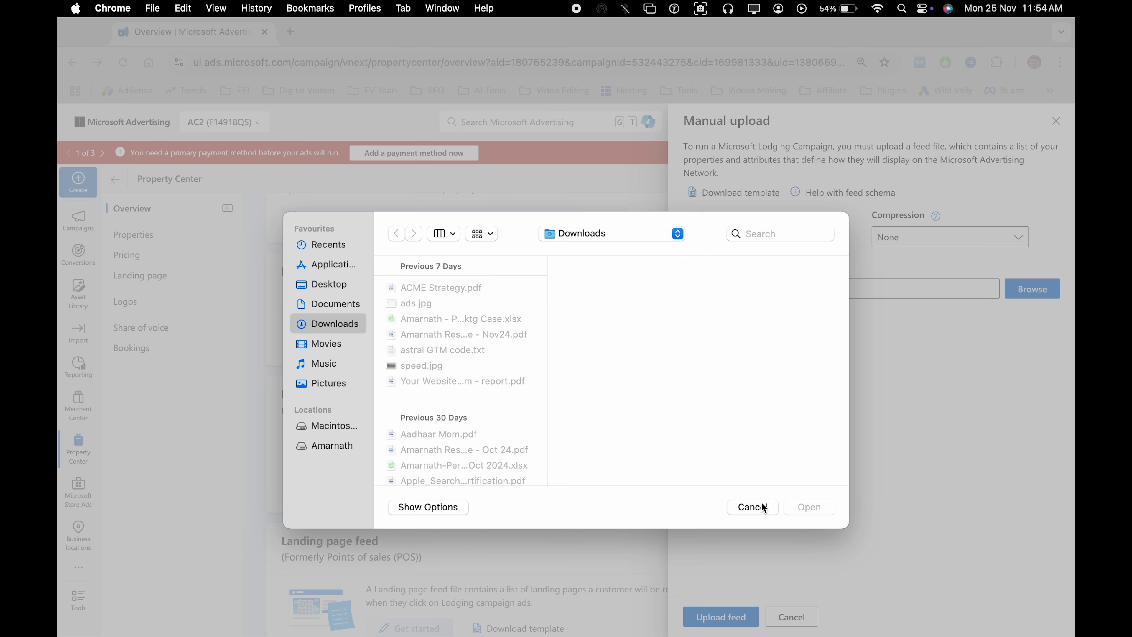
pyautogui.click(763, 507)
pyautogui.click(790, 616)
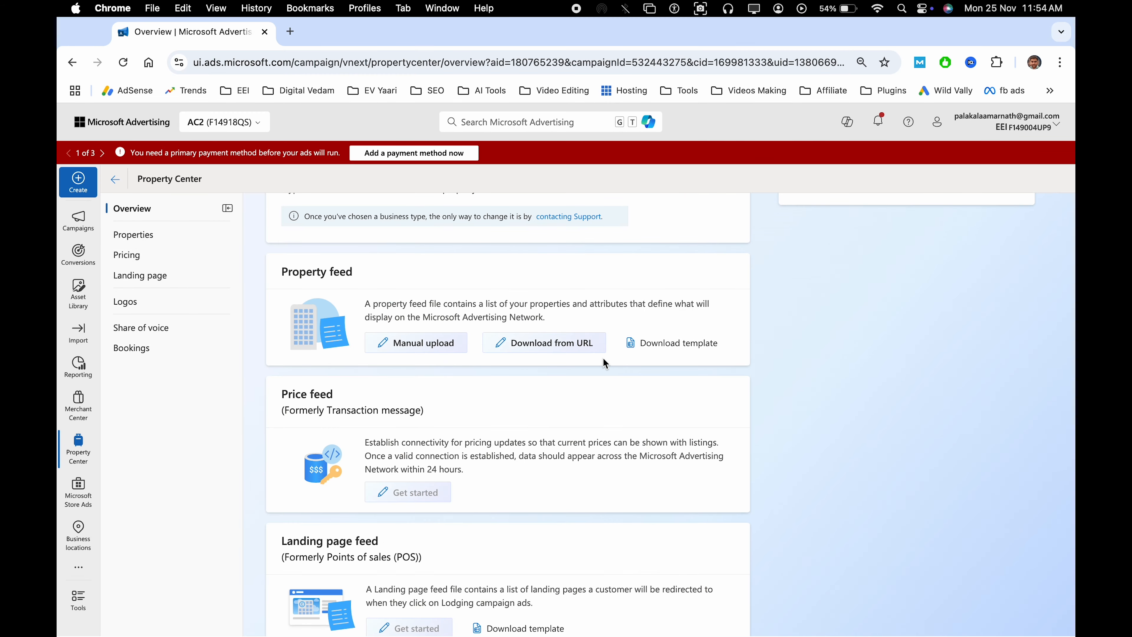
# Examine the property feed's Download from URL credentials and download schedule options, then leave without saving
pyautogui.click(542, 349)
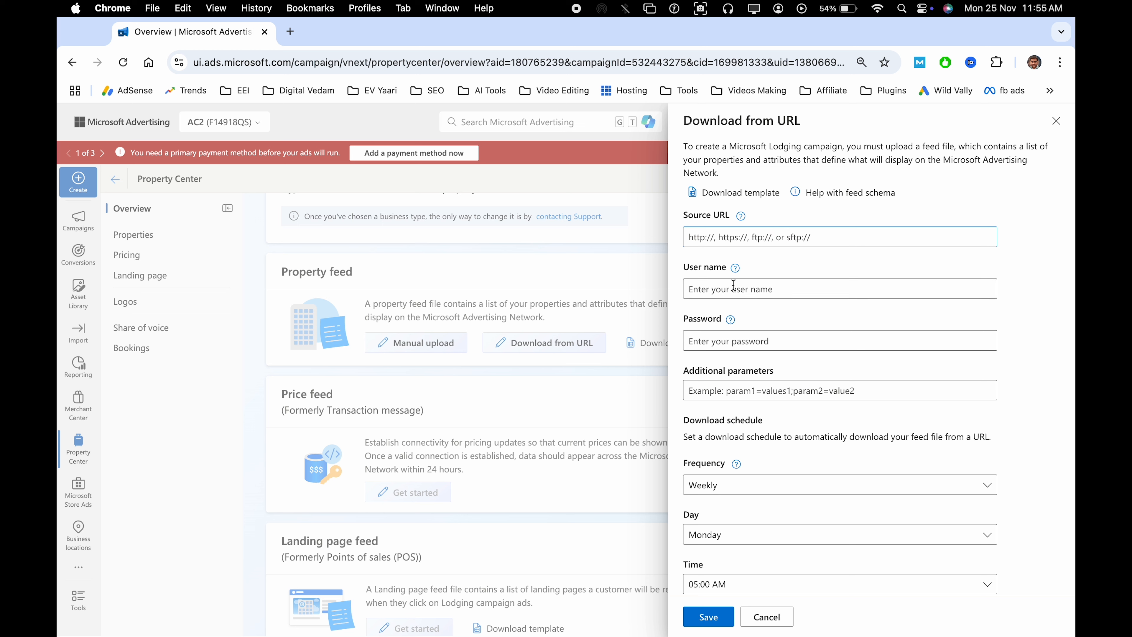
pyautogui.click(758, 337)
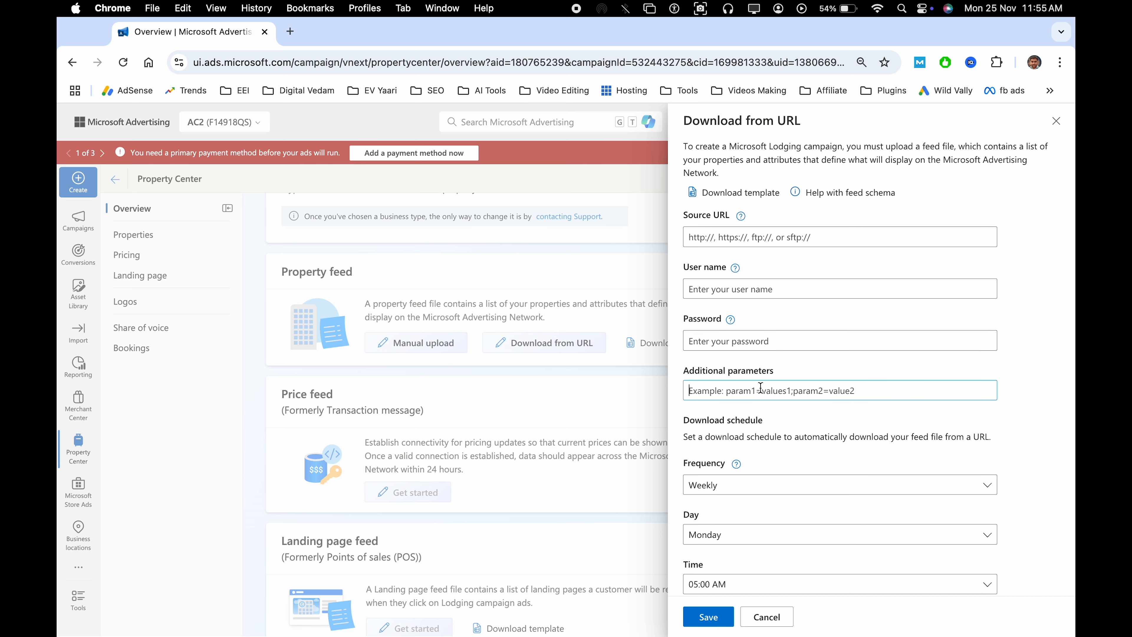
pyautogui.scroll(-4, 760, 388)
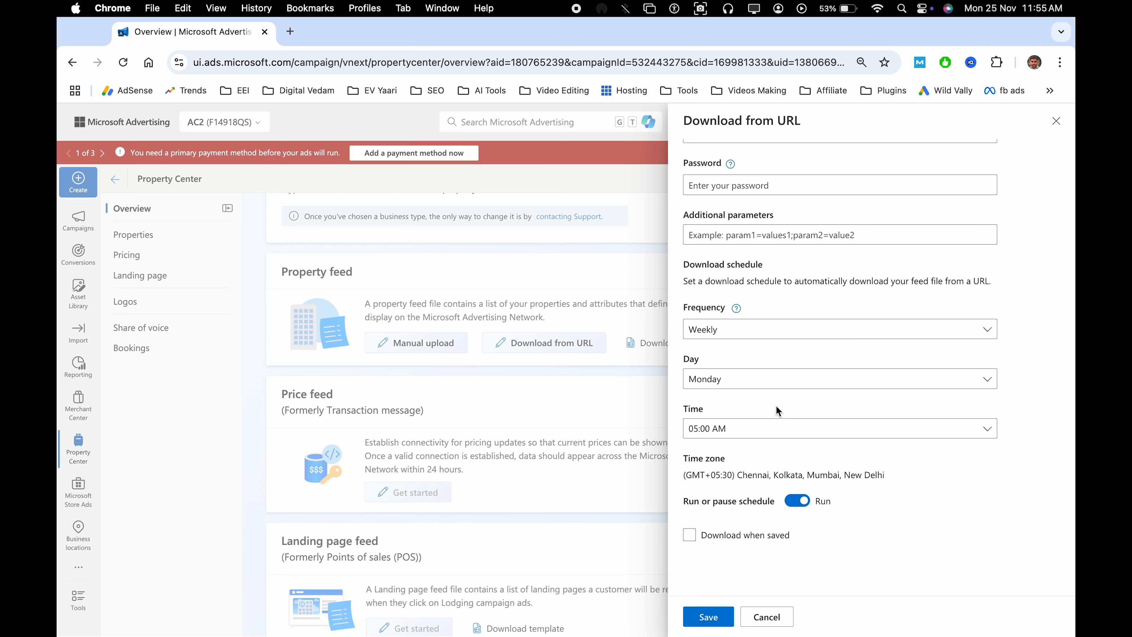
pyautogui.click(765, 615)
# Read the Price feed, Landing page feed and Logo sections of the Property Center, then return to the Customer type section
pyautogui.scroll(-4, 537, 521)
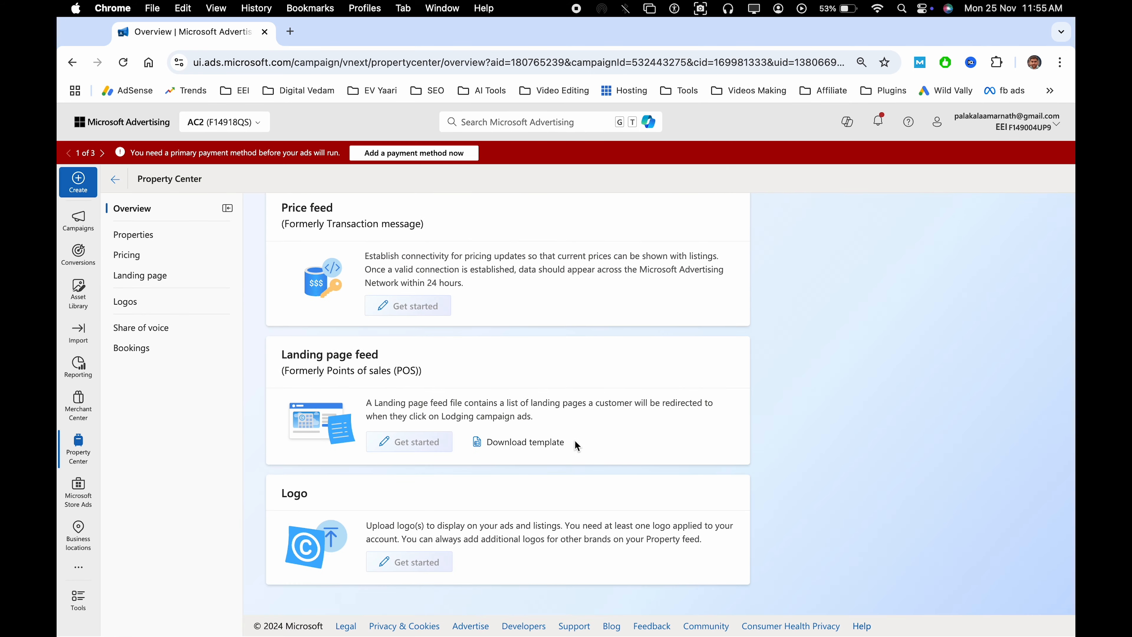
pyautogui.scroll(6, 599, 449)
pyautogui.scroll(-5, 488, 424)
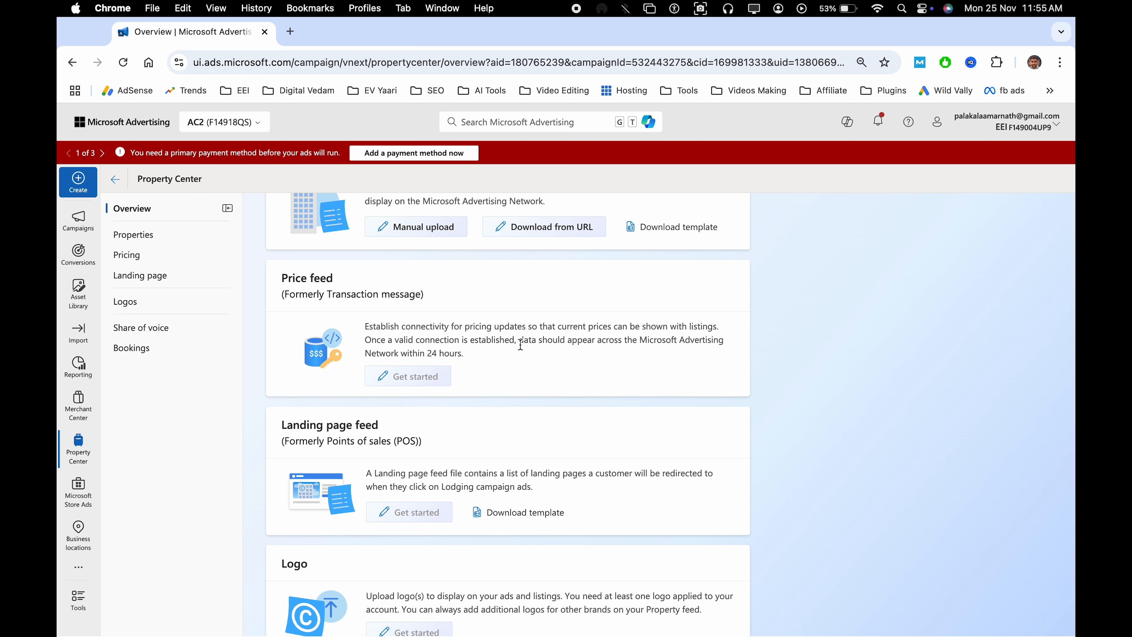
pyautogui.scroll(-1, 531, 334)
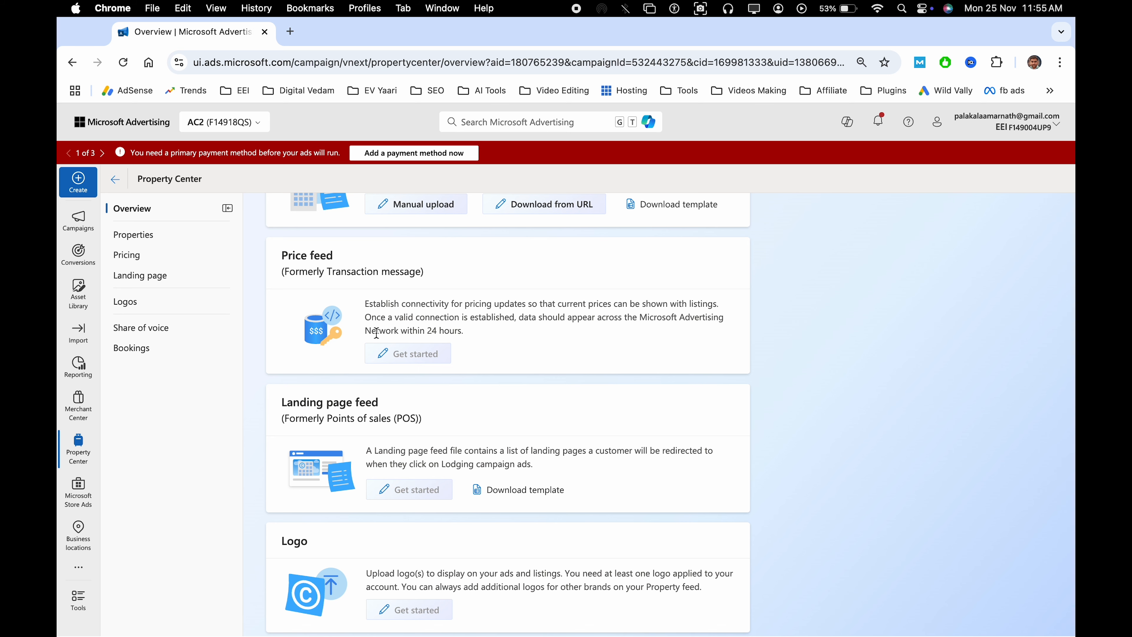
pyautogui.scroll(-2, 476, 319)
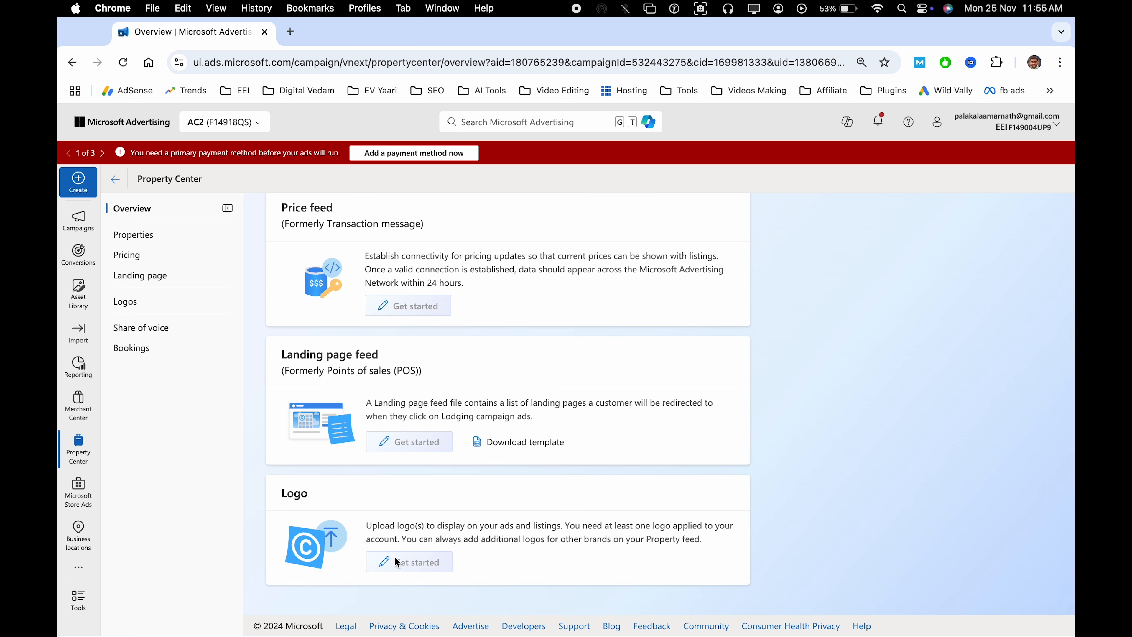
pyautogui.tripleClick(501, 531)
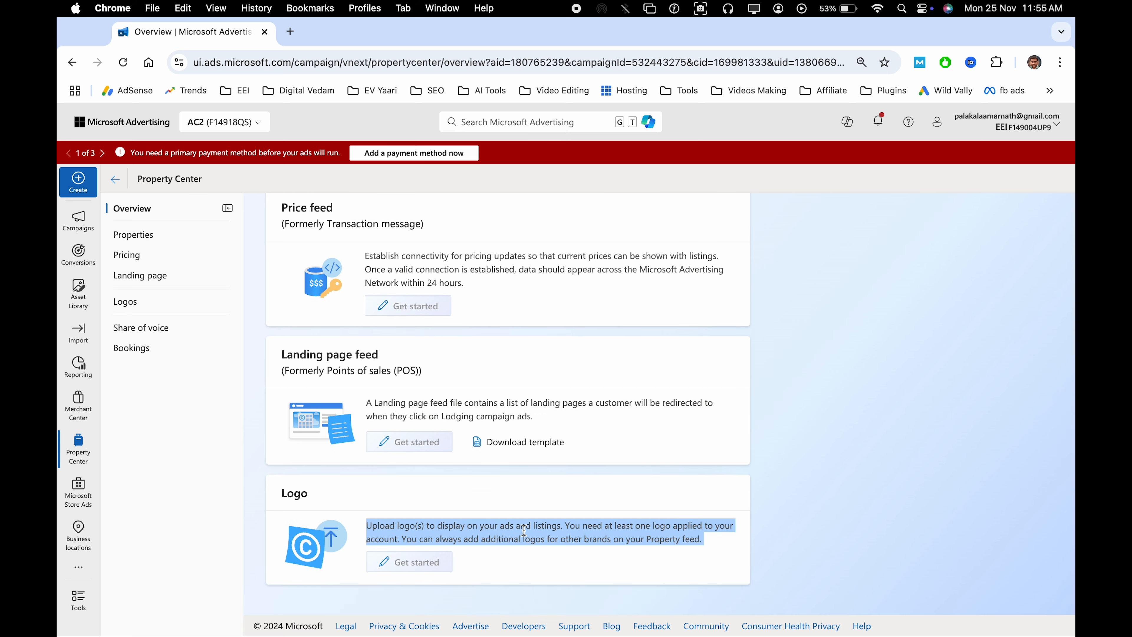
pyautogui.click(570, 534)
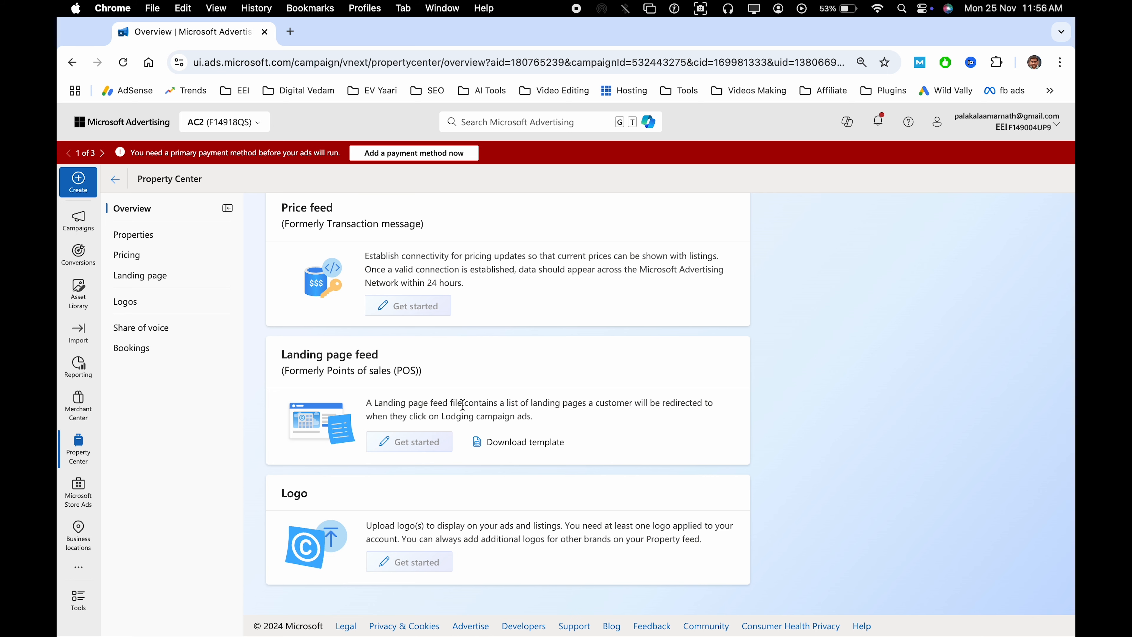
pyautogui.tripleClick(430, 397)
pyautogui.click(534, 400)
pyautogui.scroll(7, 534, 401)
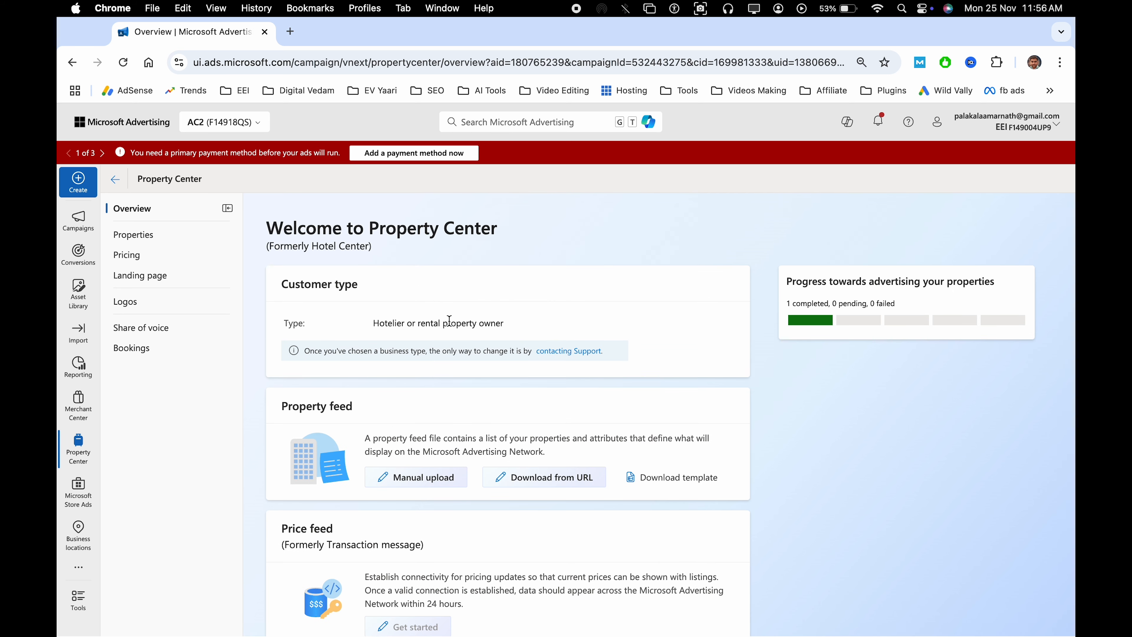
# Review the Properties, Pricing and Landing page sections of the Property Center
pyautogui.click(171, 243)
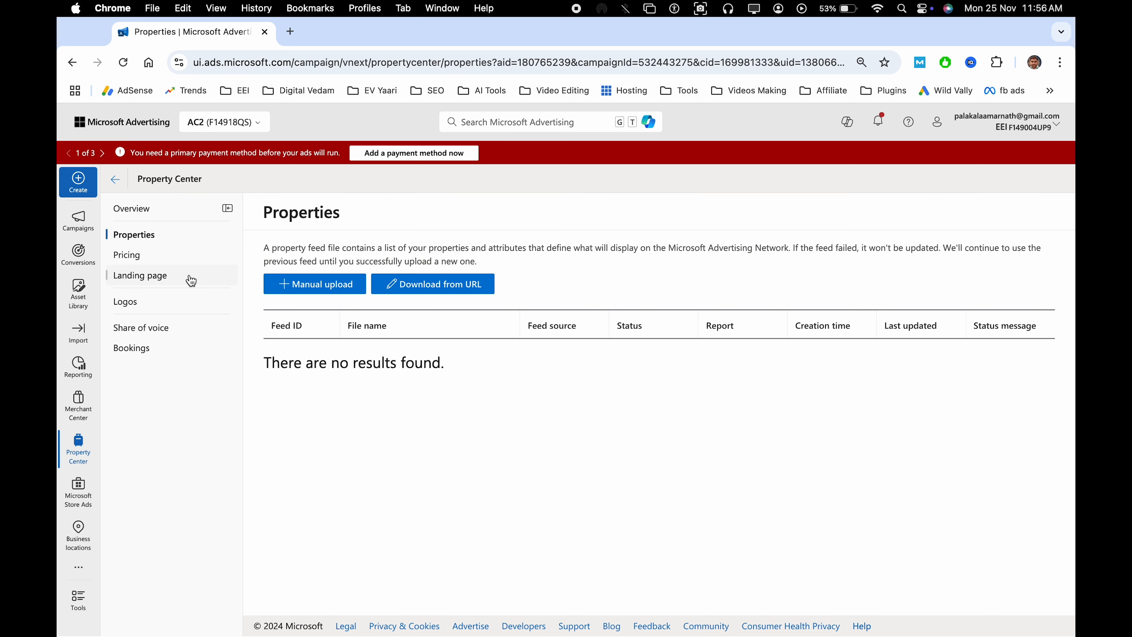
pyautogui.click(167, 255)
pyautogui.click(186, 278)
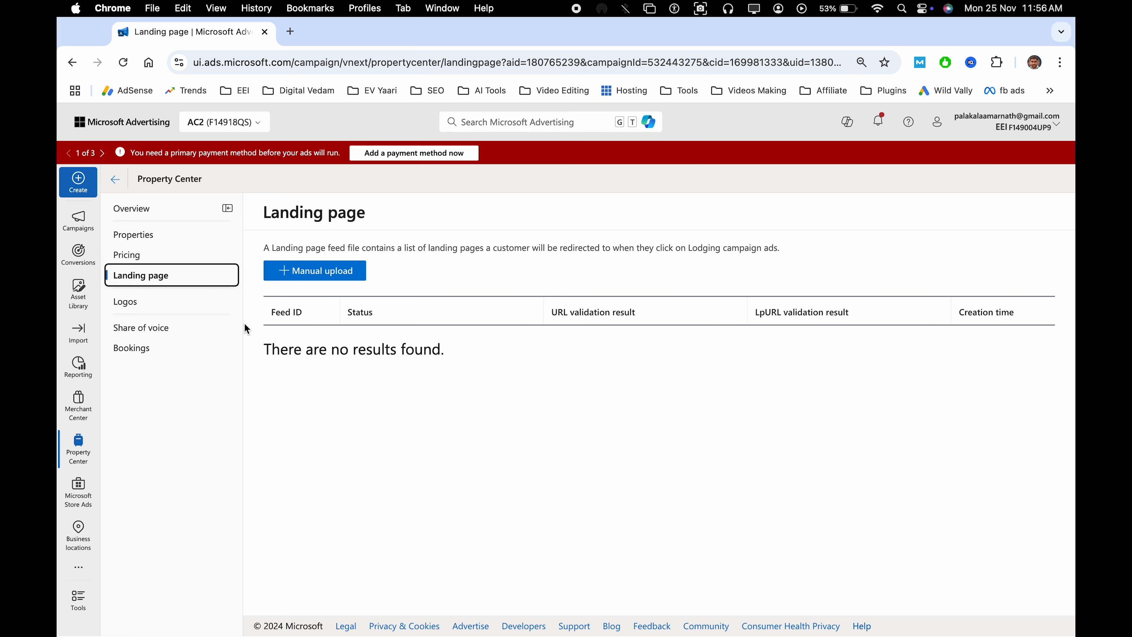
# Leave the Property Center and the Hotel-c1 campaign overview, and return to the list of all campaigns
pyautogui.click(83, 235)
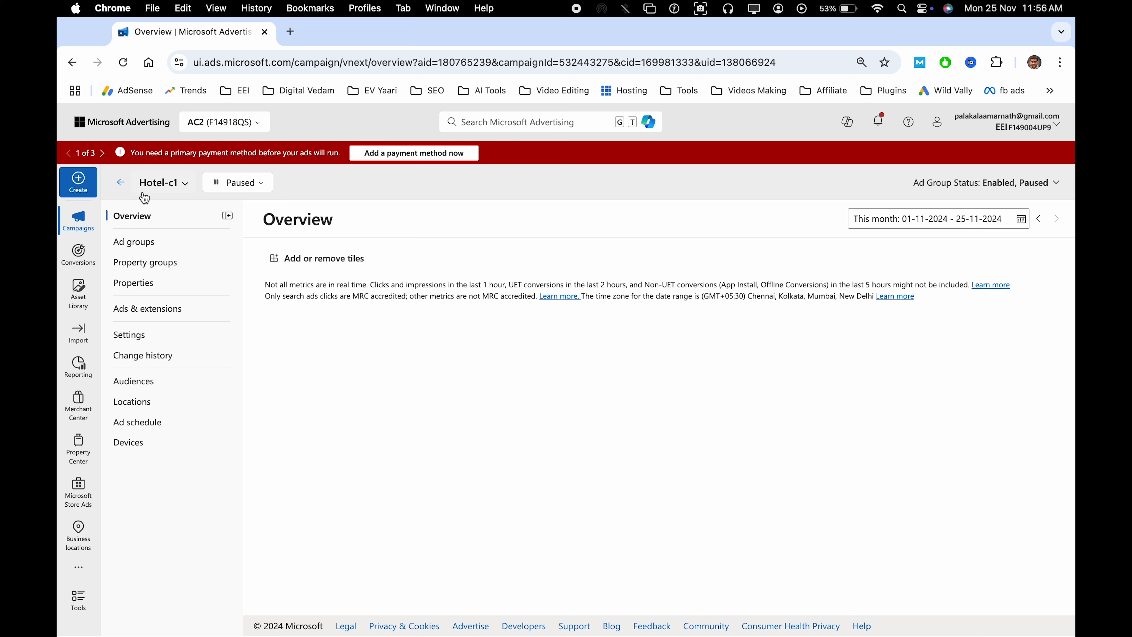
pyautogui.click(120, 182)
pyautogui.click(165, 291)
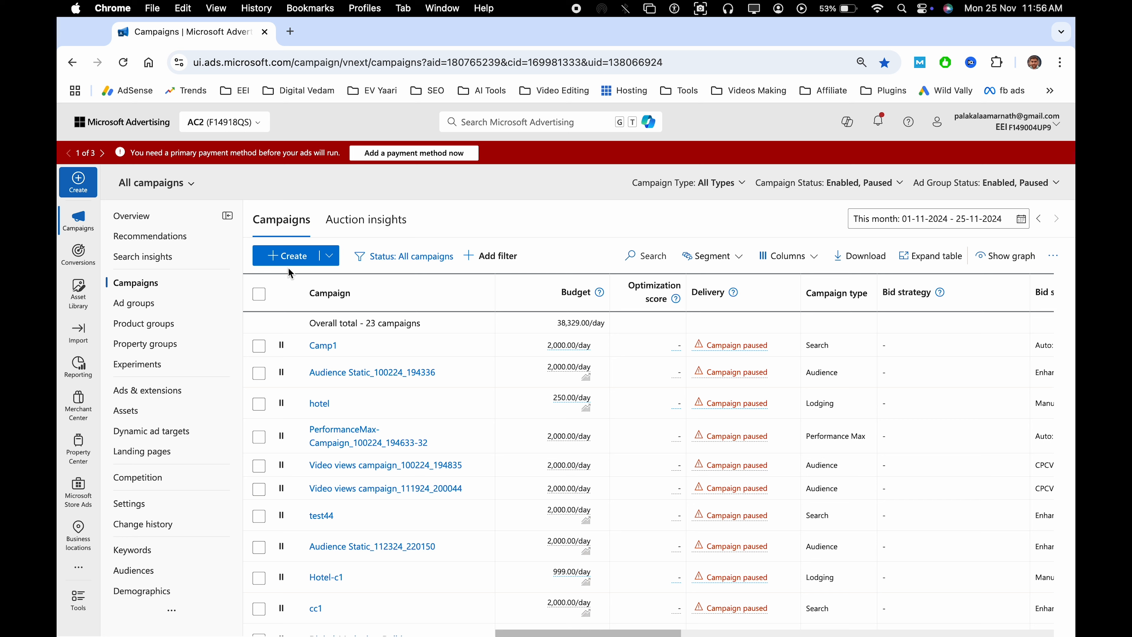
# Start a new campaign, skip the goal selection and continue with the Lodging campaign type
pyautogui.click(276, 257)
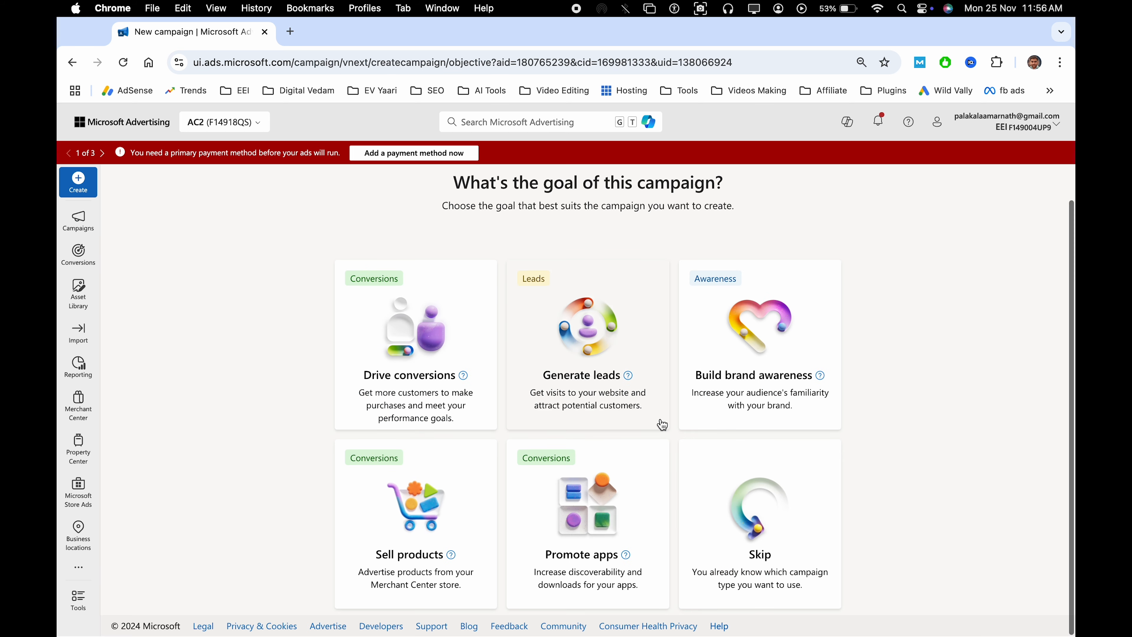
pyautogui.click(813, 512)
pyautogui.scroll(-2, 814, 511)
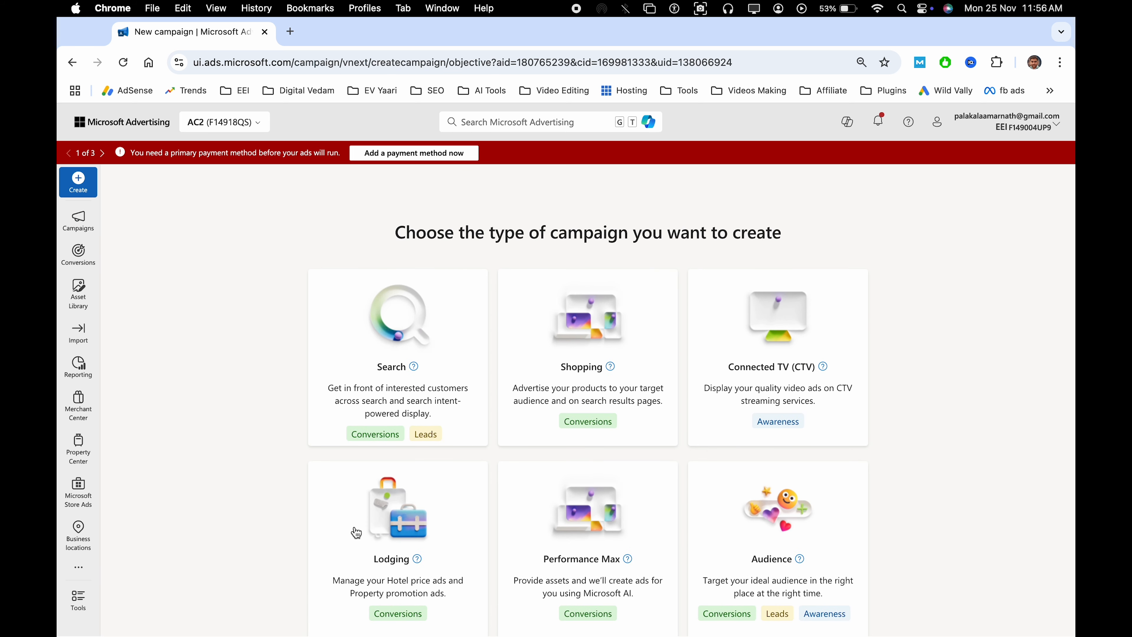
pyautogui.scroll(-3, 357, 533)
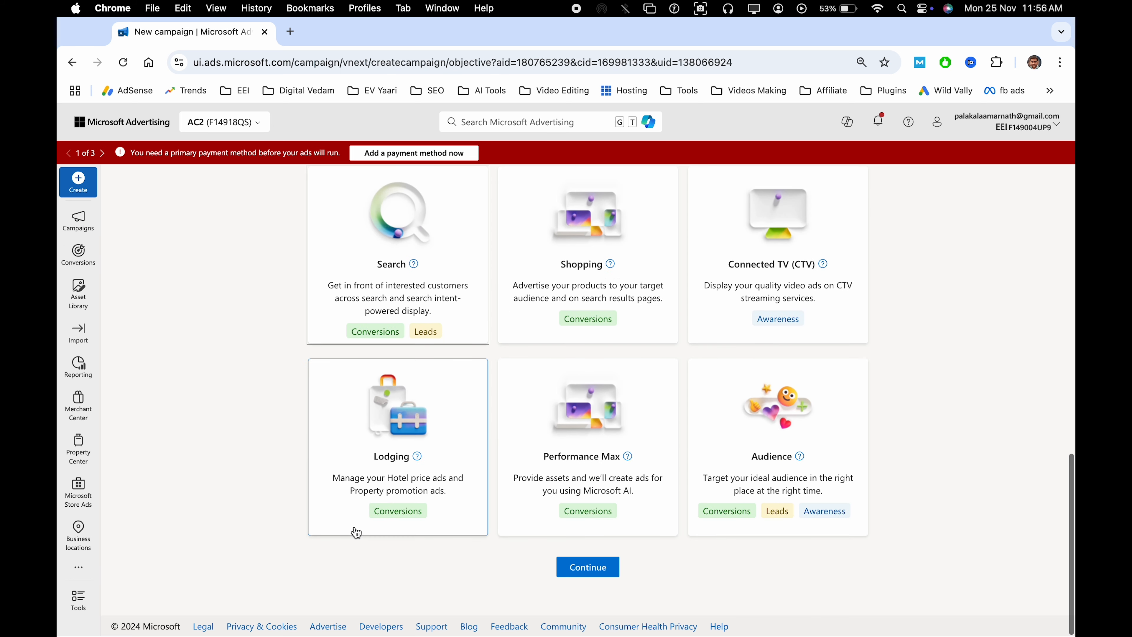
pyautogui.click(596, 575)
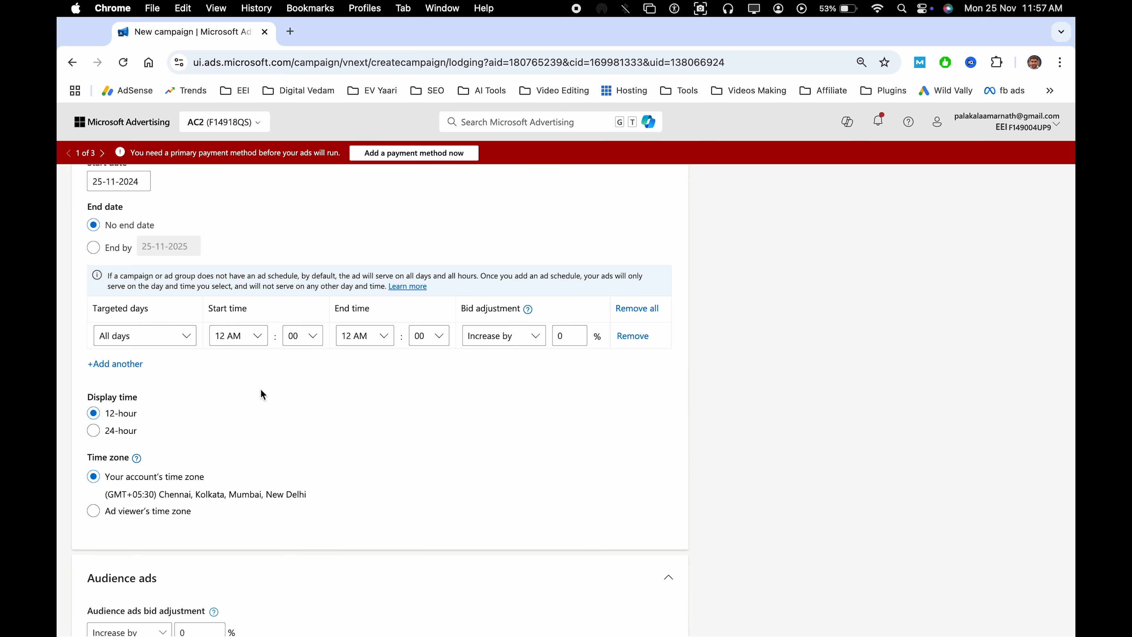
# Name the lodging campaign PPA2 and set its average daily spend to 250 INR
pyautogui.click(208, 330)
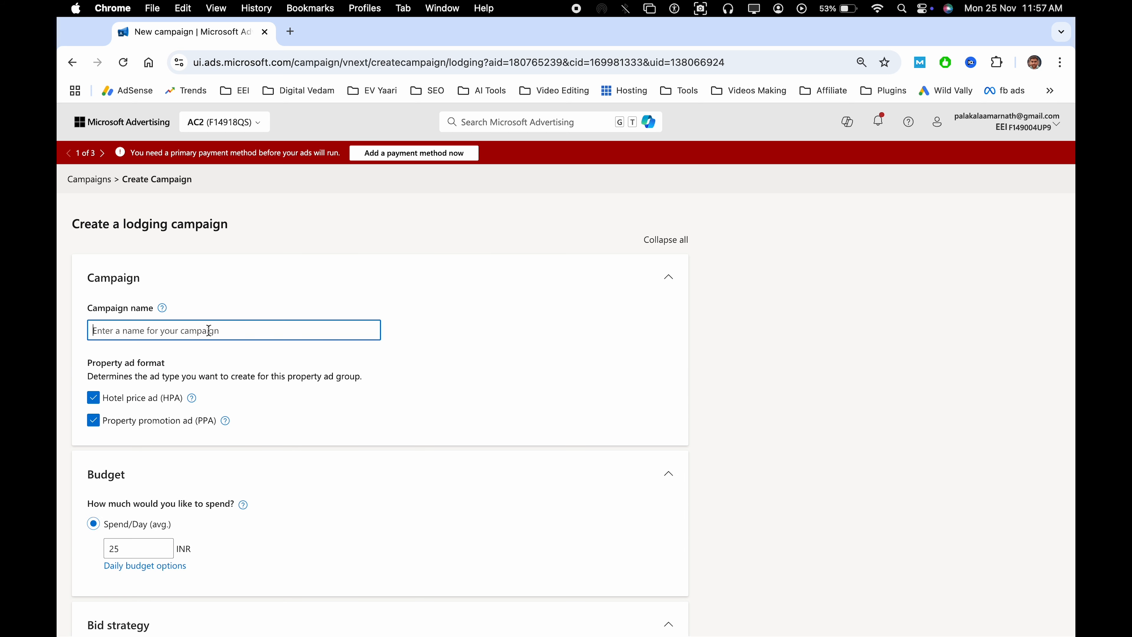
pyautogui.write('PPA')
pyautogui.scroll(-5, 157, 332)
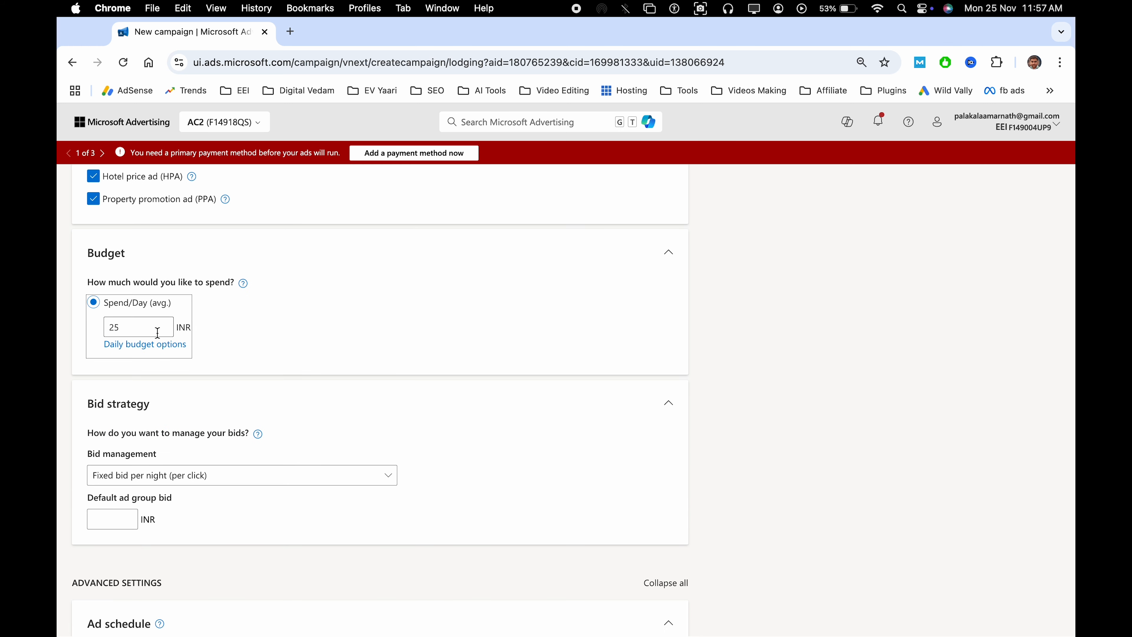
pyautogui.click(158, 332)
pyautogui.write('250')
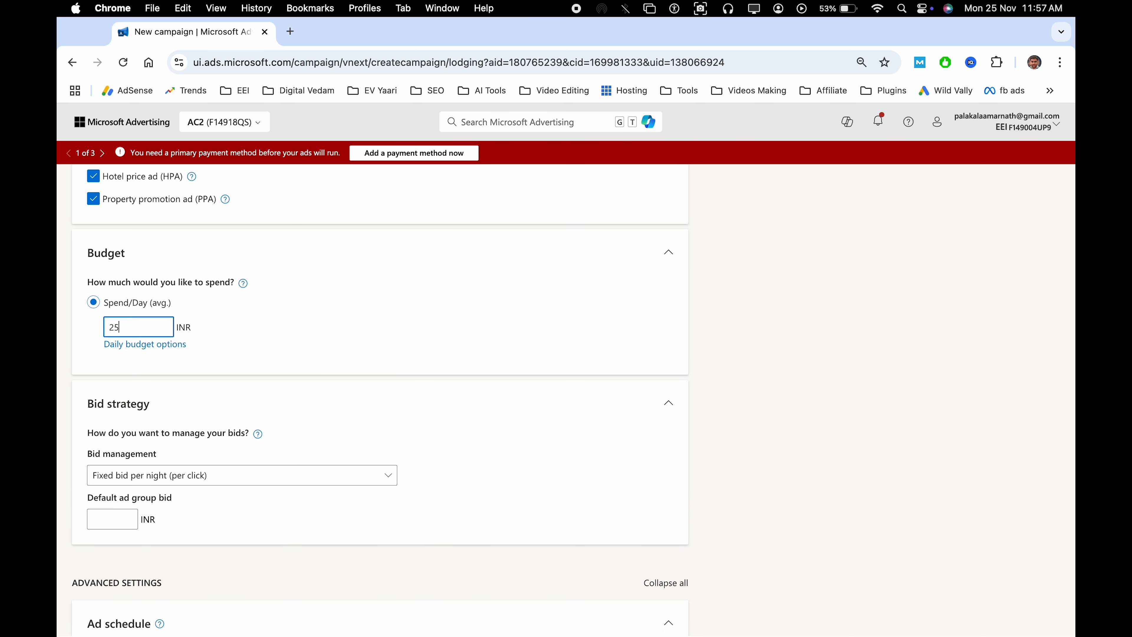
pyautogui.click(79, 384)
# Exclude the Hotel price ad (HPA) format, keeping only Property promotion ad (PPA)
pyautogui.scroll(4, 79, 385)
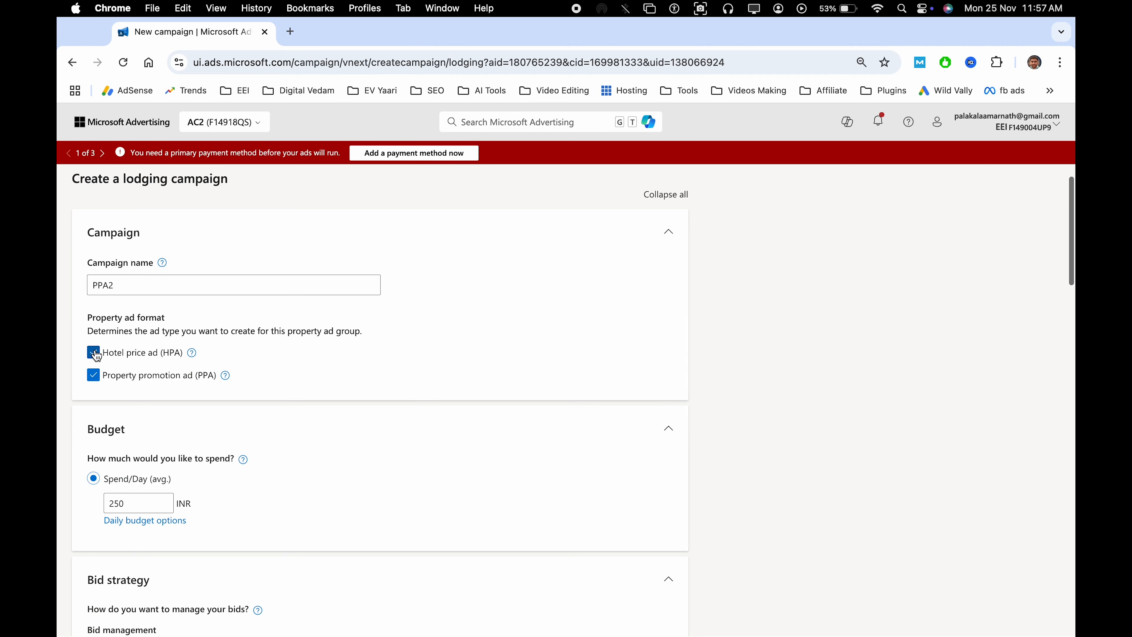
pyautogui.click(93, 352)
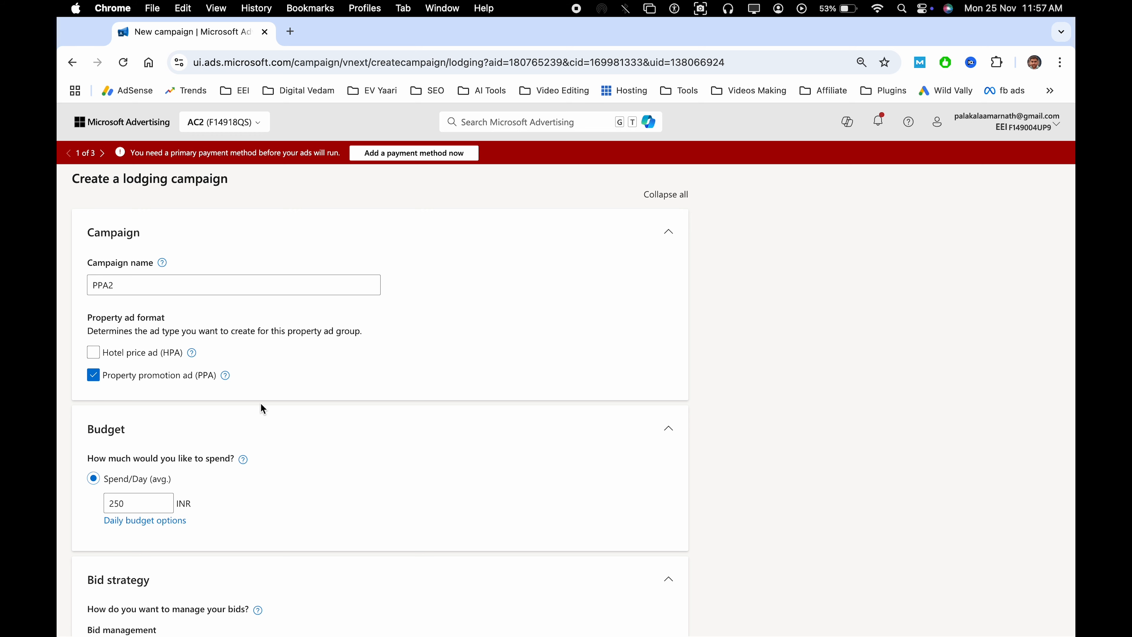
# Try the Percentage of room price (per click) option for bid management
pyautogui.scroll(-5, 293, 403)
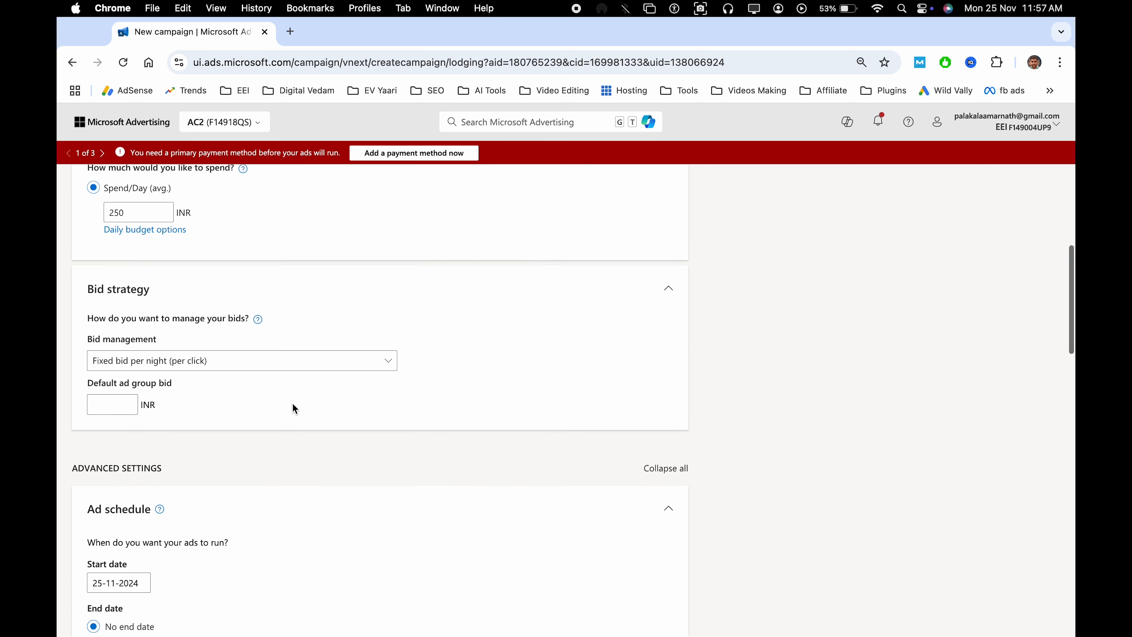
pyautogui.click(185, 369)
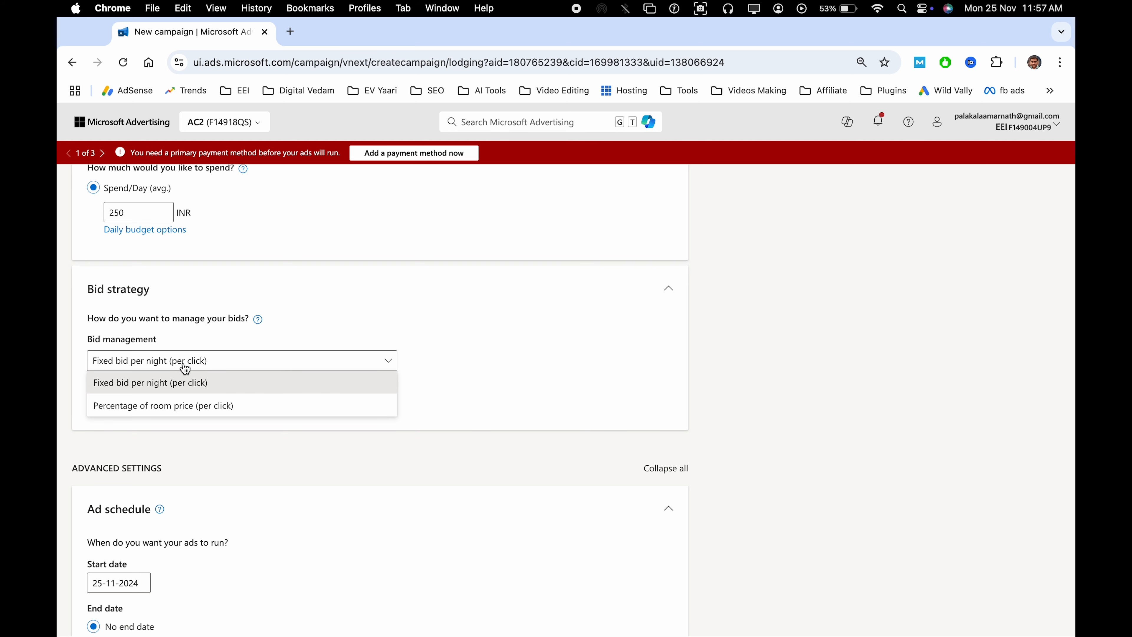
pyautogui.click(196, 406)
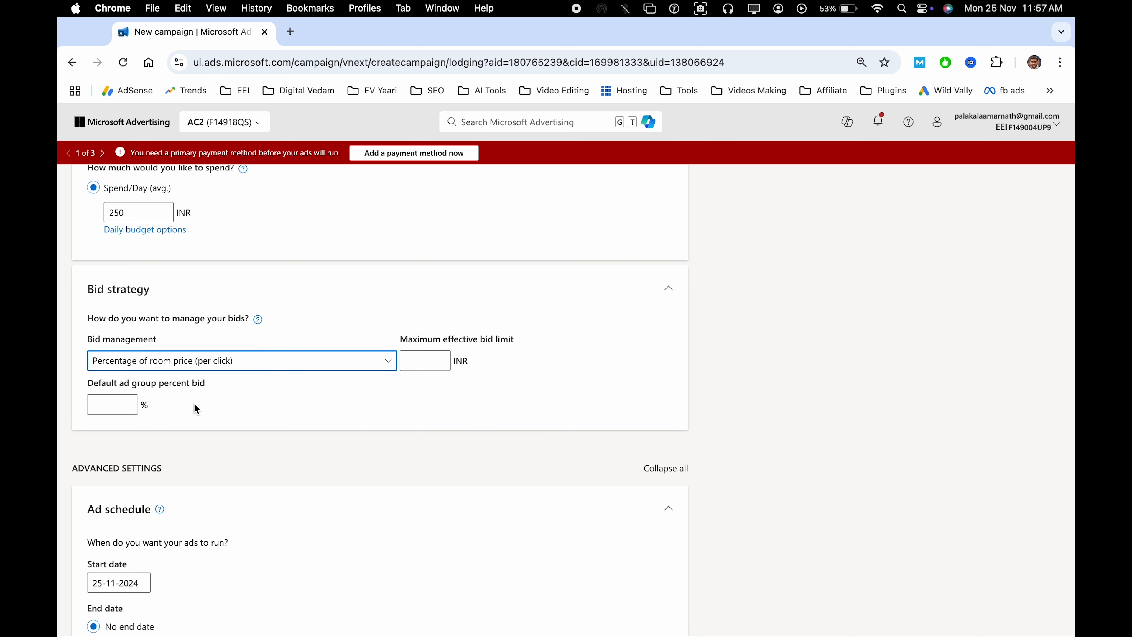
# Set bid management to Fixed bid per night (per click) with a default ad group bid of 44 INR
pyautogui.click(204, 373)
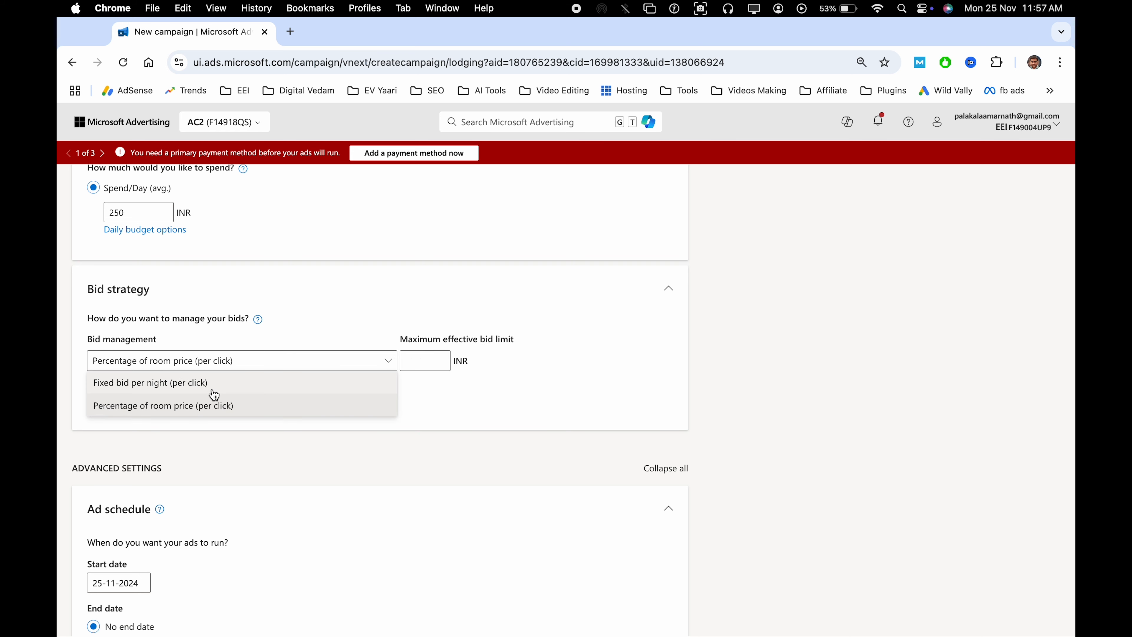
pyautogui.click(187, 379)
pyautogui.click(108, 404)
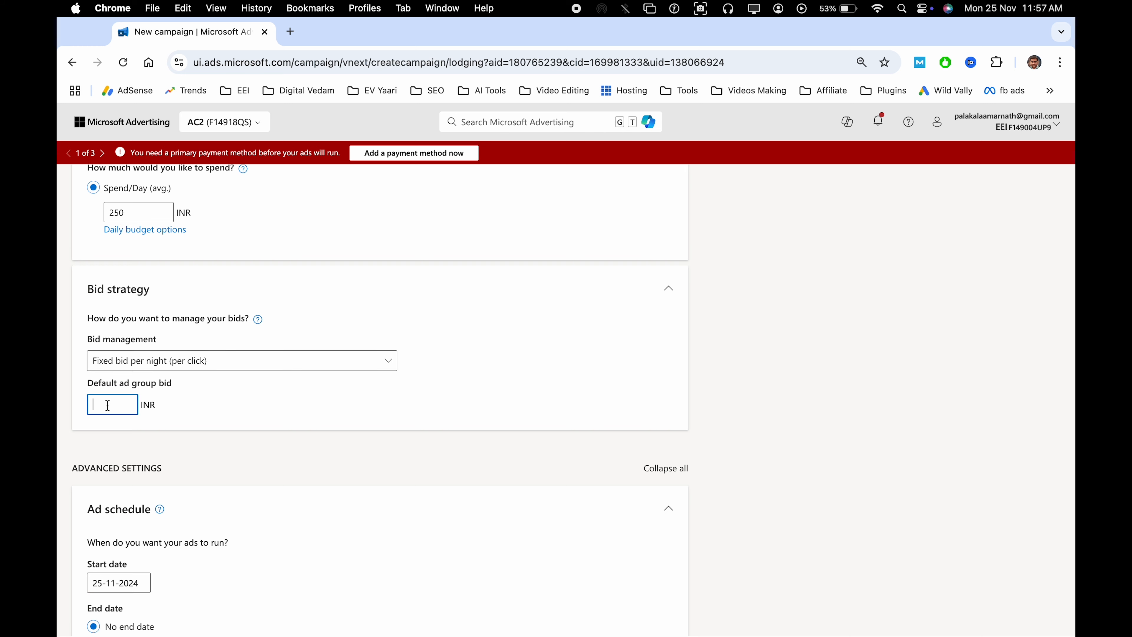
pyautogui.write('44')
# Review the ad schedule, audience ads bid adjustment and ad distribution settings without changing them
pyautogui.scroll(-5, 336, 422)
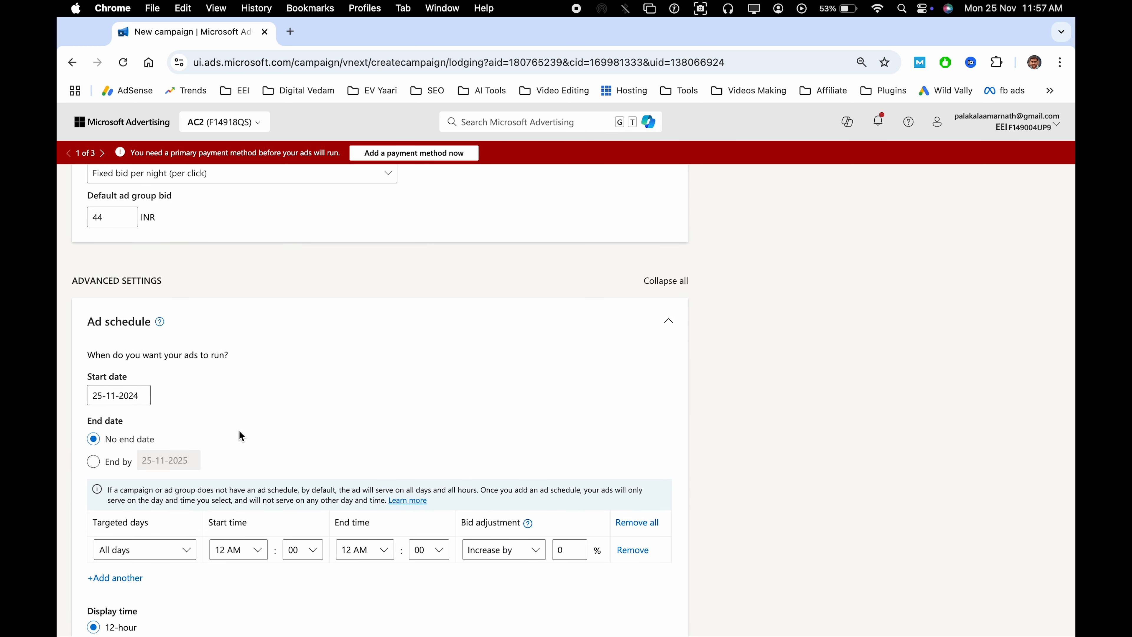
pyautogui.scroll(-14, 375, 386)
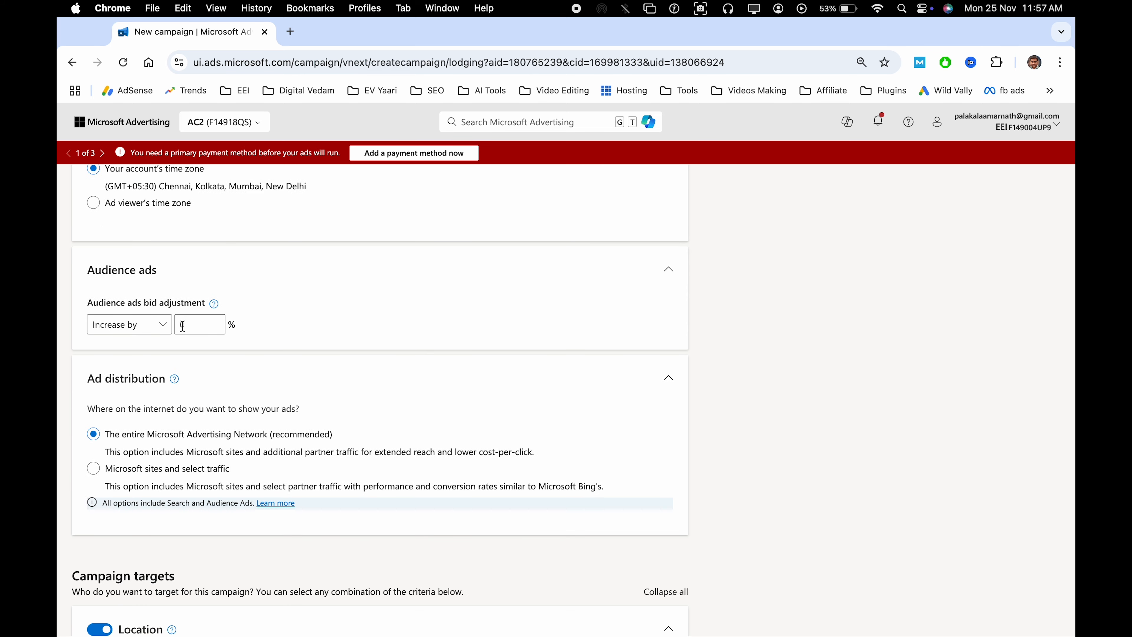
pyautogui.click(192, 326)
pyautogui.click(351, 334)
pyautogui.scroll(-4, 332, 371)
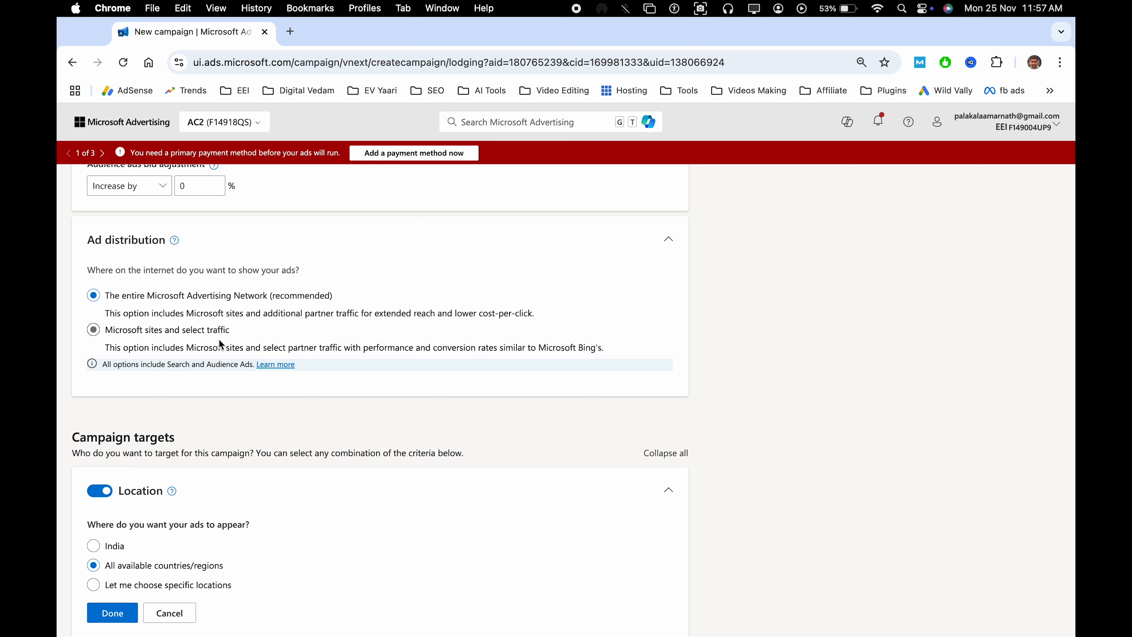
# Choose specific locations for the campaign, target the country Germany and confirm the location settings
pyautogui.scroll(-4, 213, 403)
pyautogui.click(93, 453)
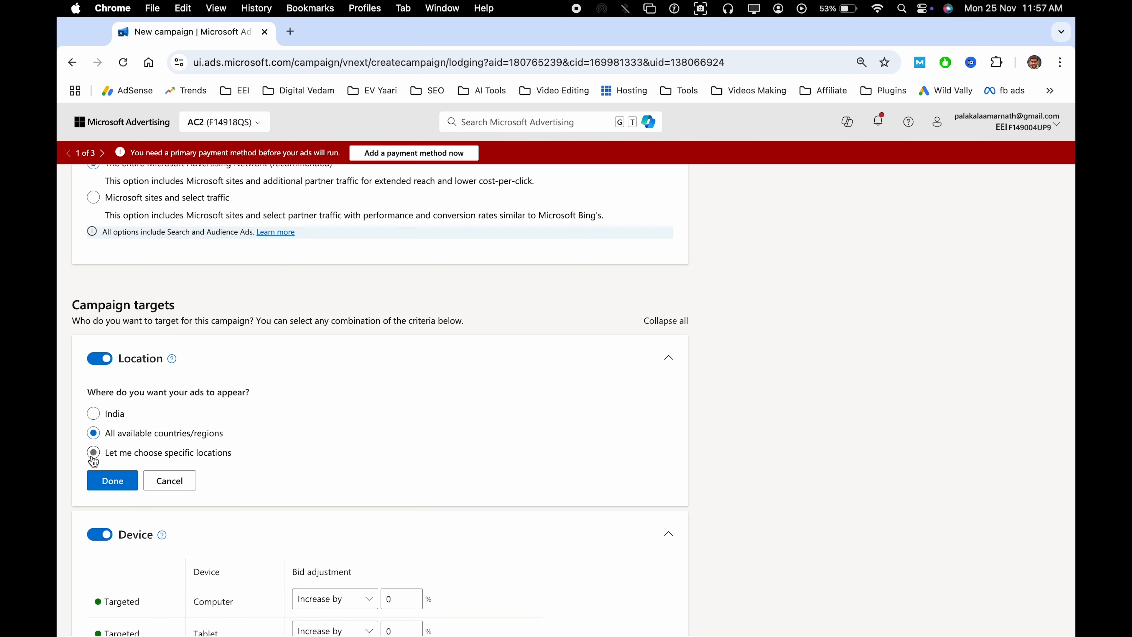
pyautogui.scroll(-3, 192, 429)
pyautogui.click(192, 430)
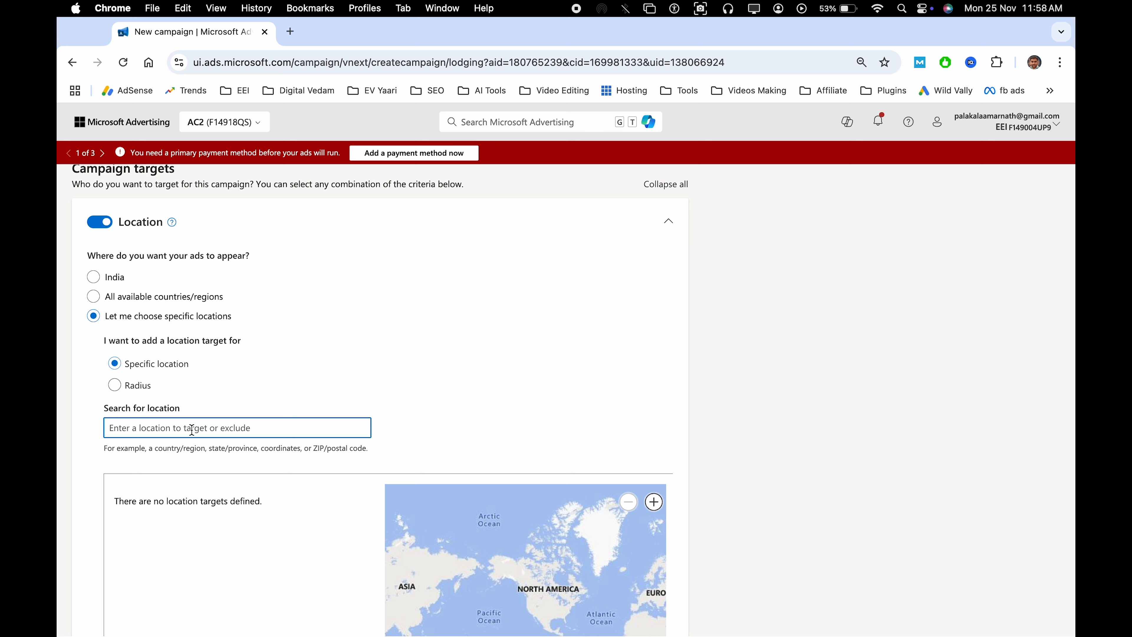
pyautogui.write('german')
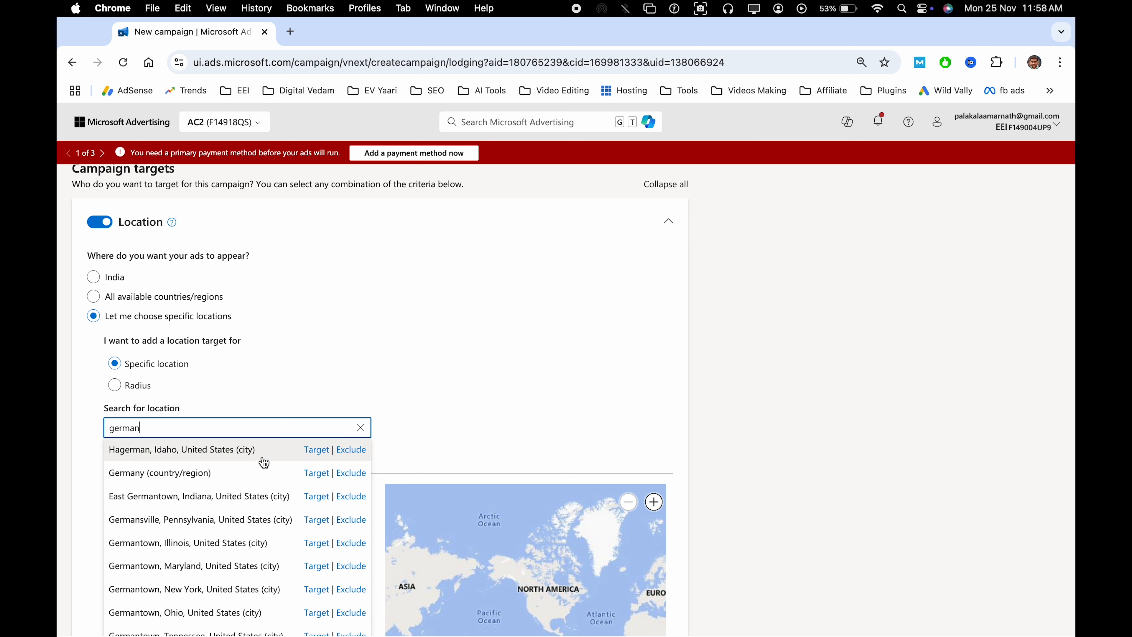
pyautogui.click(312, 474)
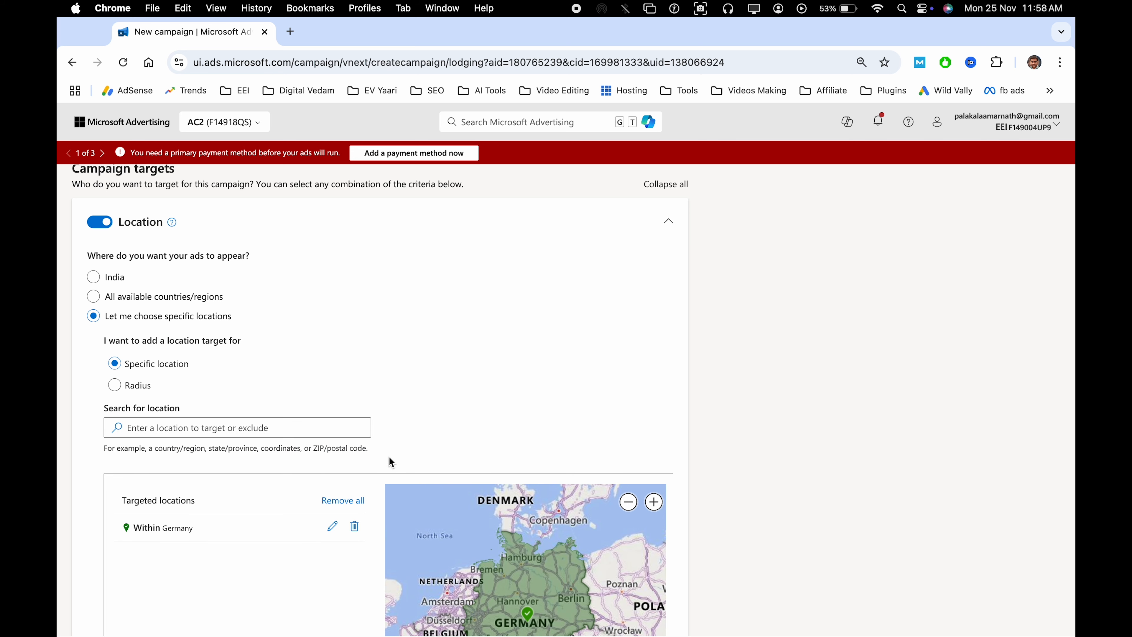
pyautogui.scroll(-10, 392, 462)
pyautogui.click(102, 376)
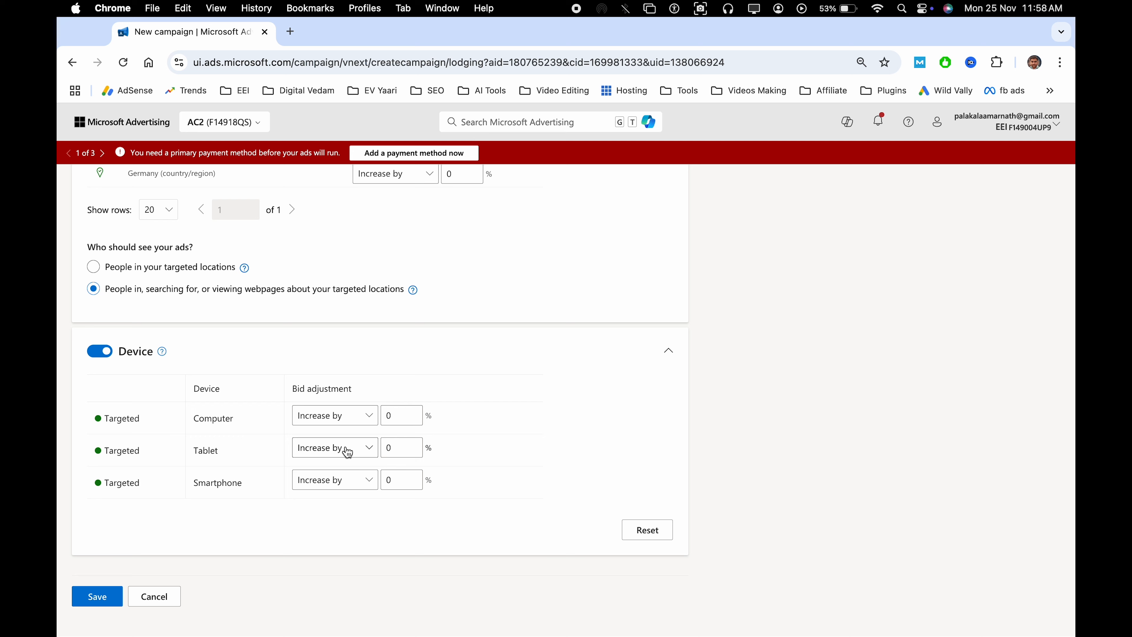
# Check the tablet bid adjustment options without changing them, and save the PPA2 campaign
pyautogui.click(369, 449)
pyautogui.click(340, 541)
pyautogui.click(109, 593)
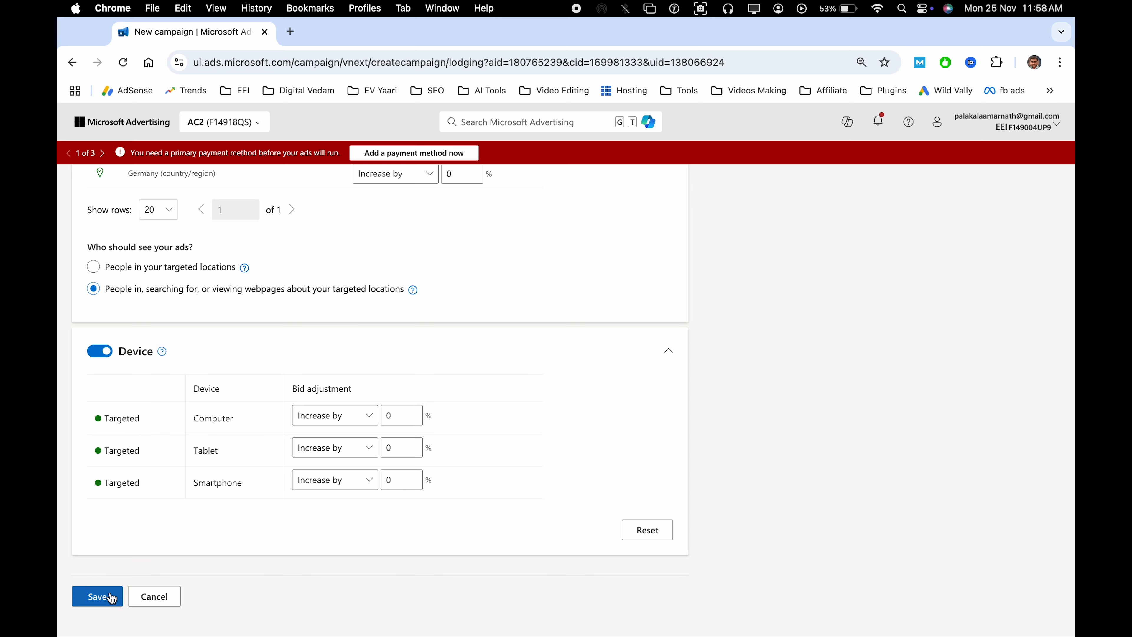